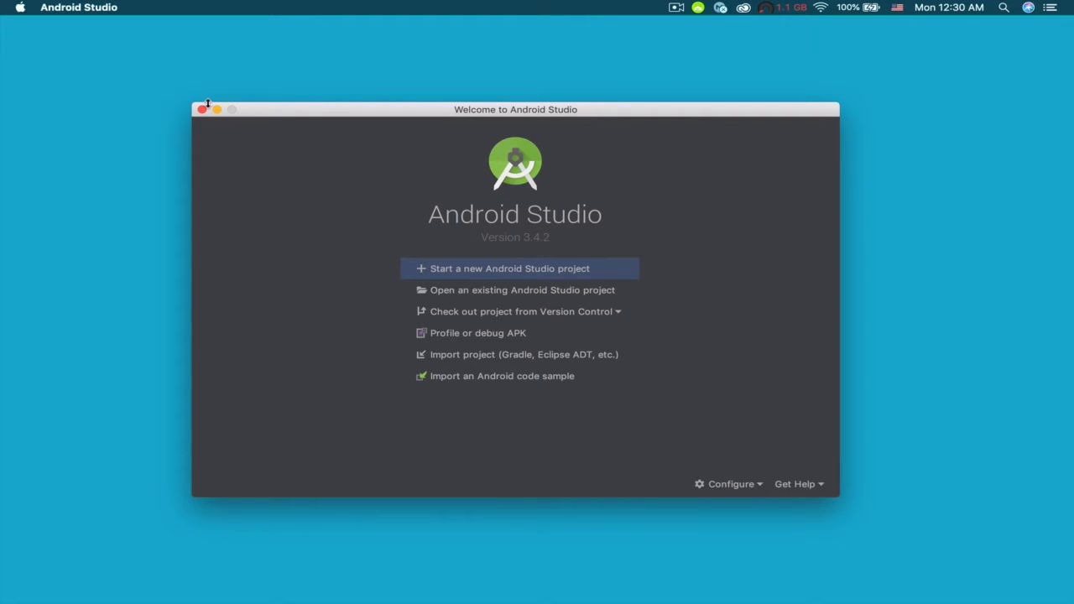
View the Android SDK page under System Settings in the preferences of the App4 project.
left_click(749, 485)
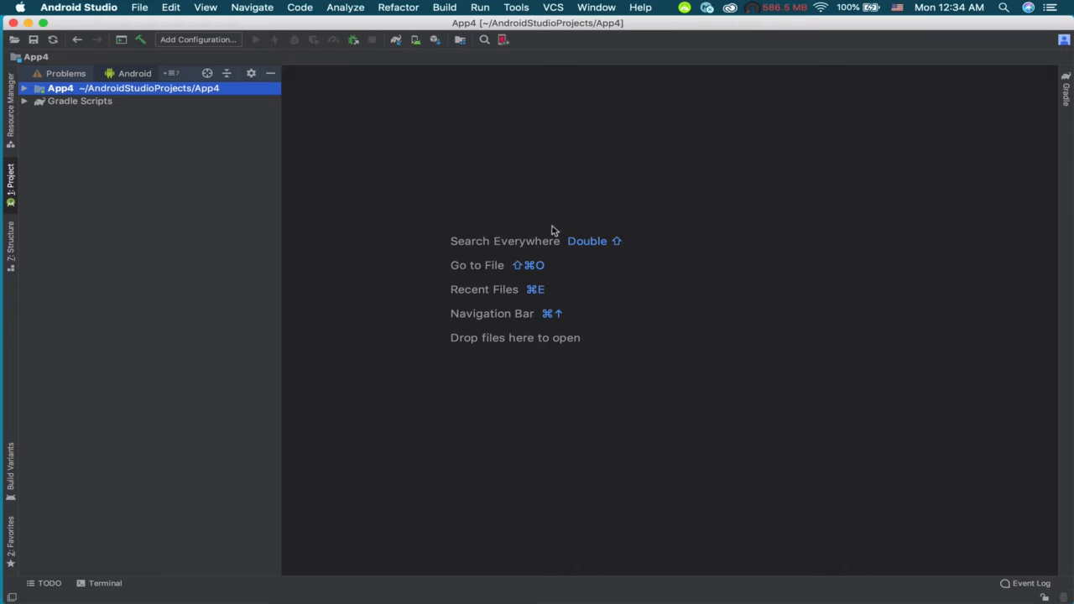
left_click(85, 7)
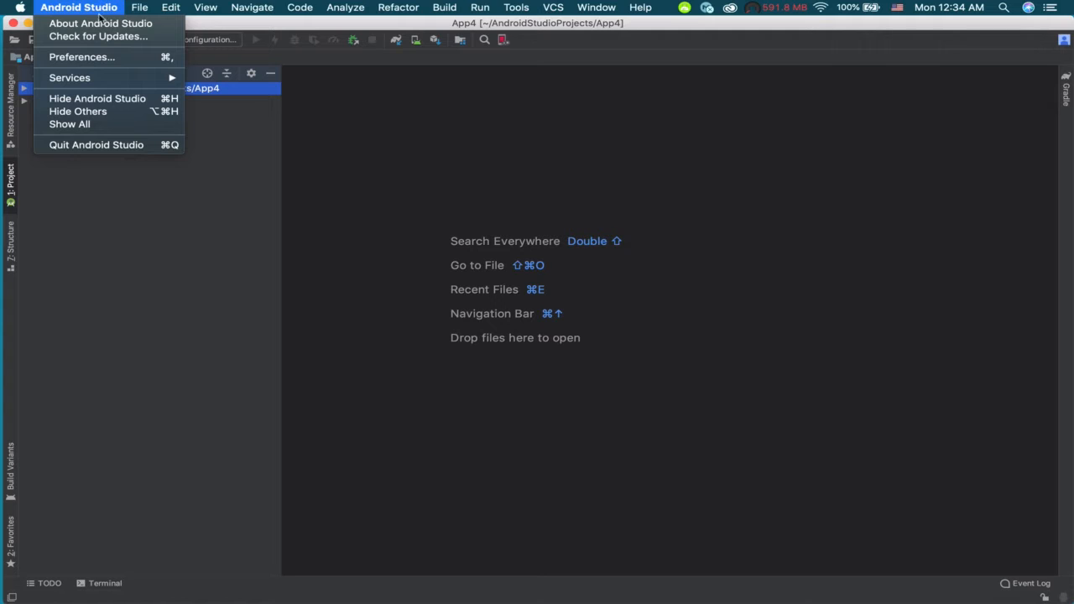
left_click(109, 59)
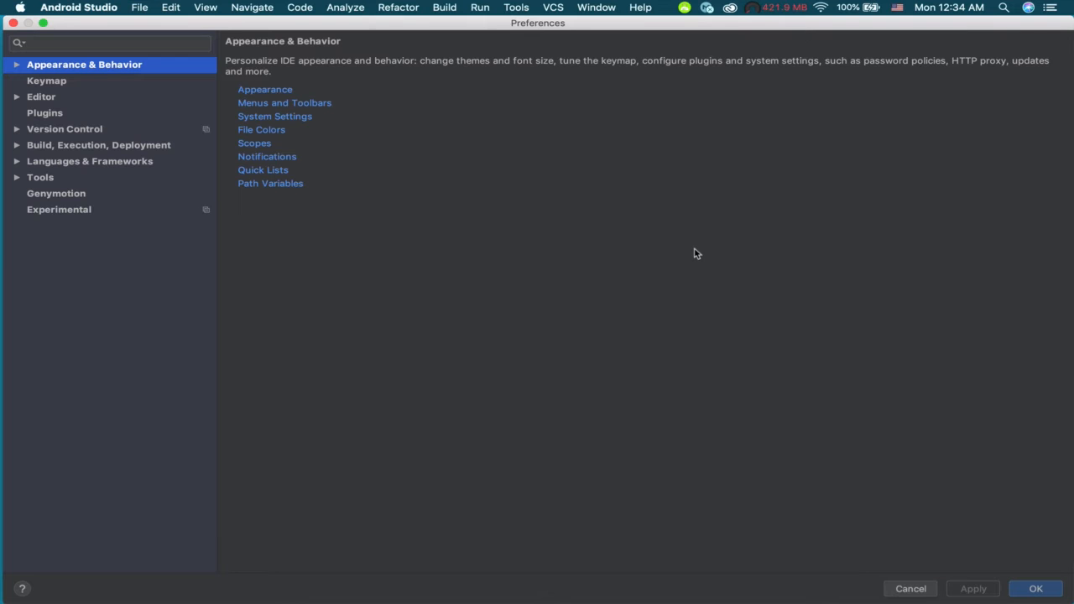
left_click(16, 66)
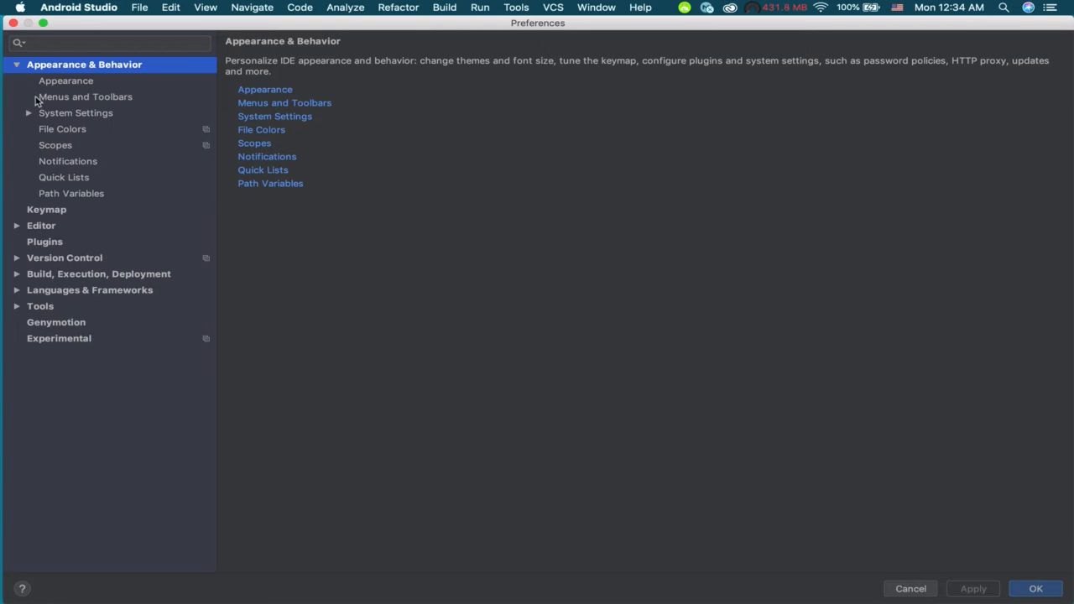
left_click(28, 114)
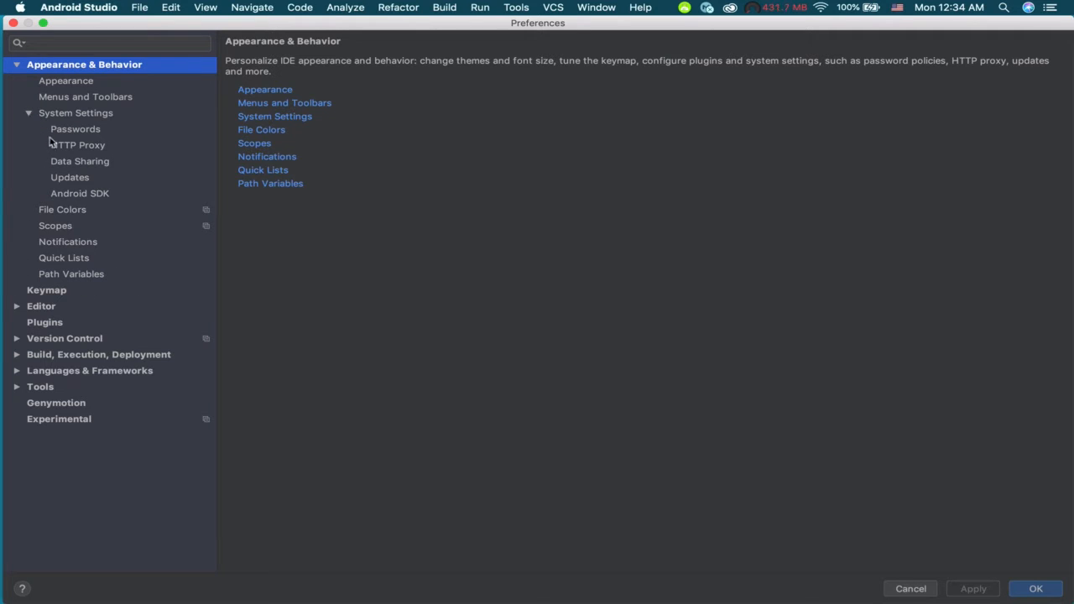
left_click(107, 195)
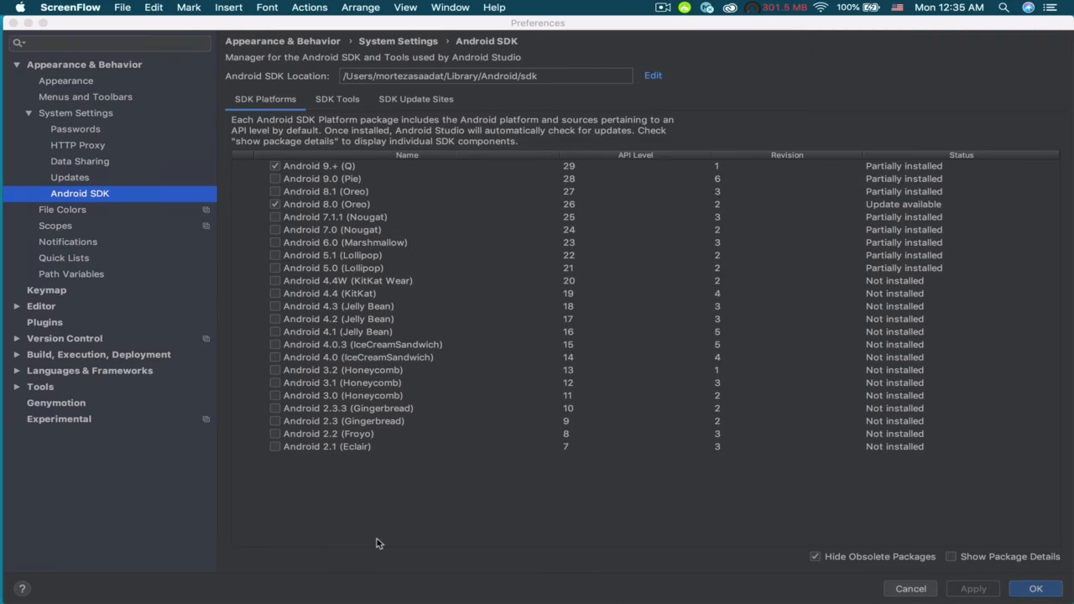
left_click(123, 8)
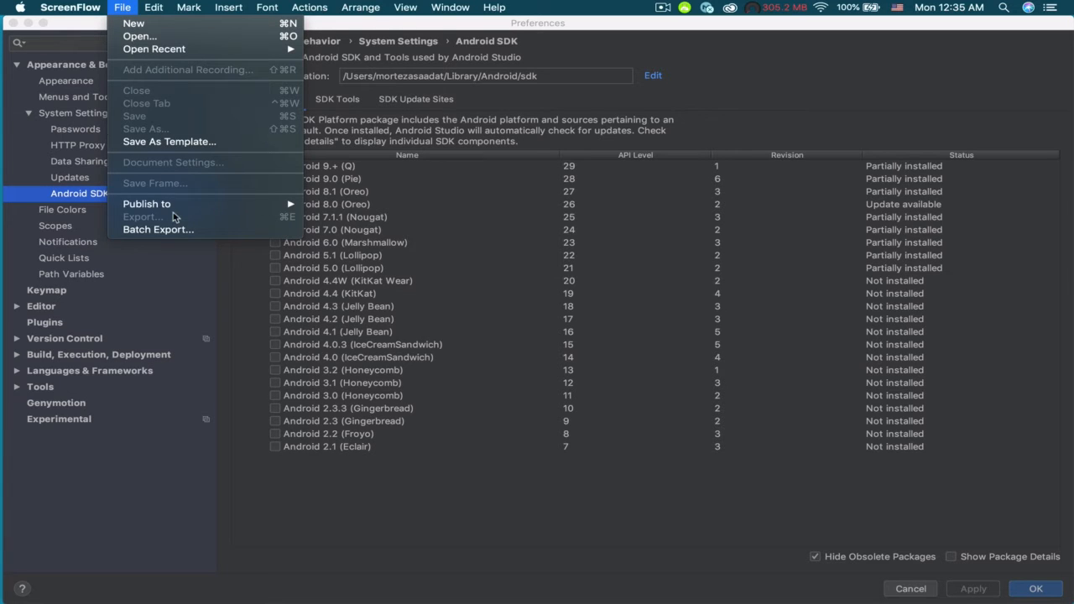
left_click(164, 510)
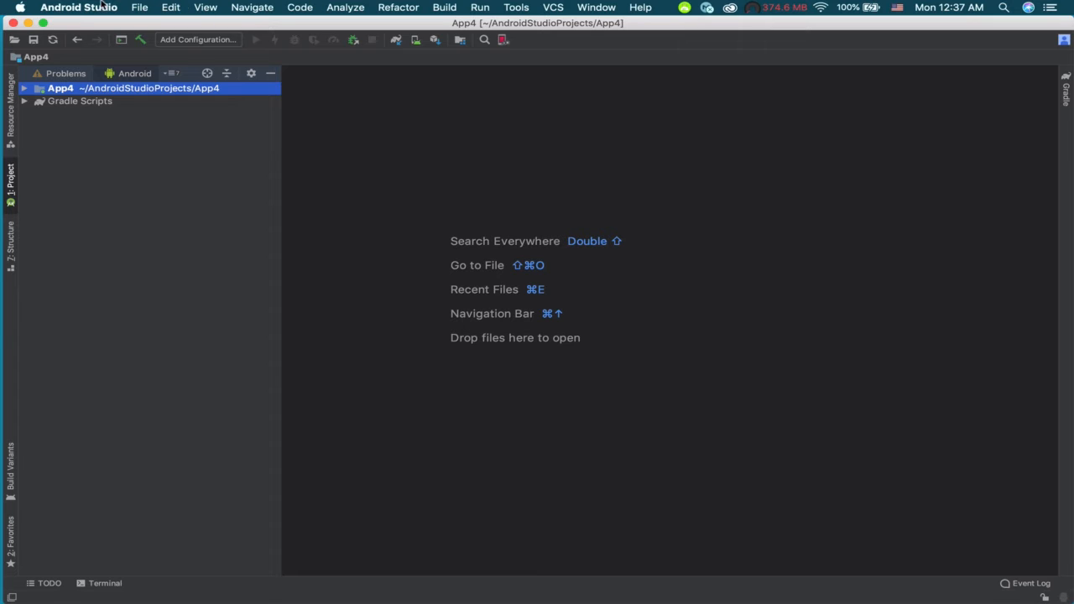
Close the App4 project and open the SDK Manager from the welcome screen.
left_click(140, 8)
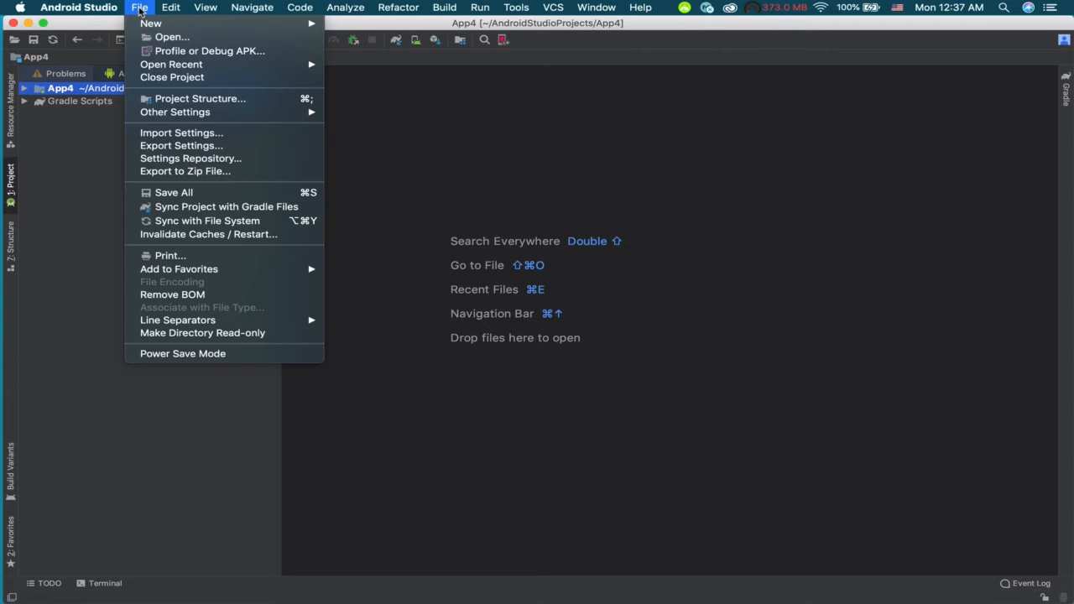
left_click(175, 77)
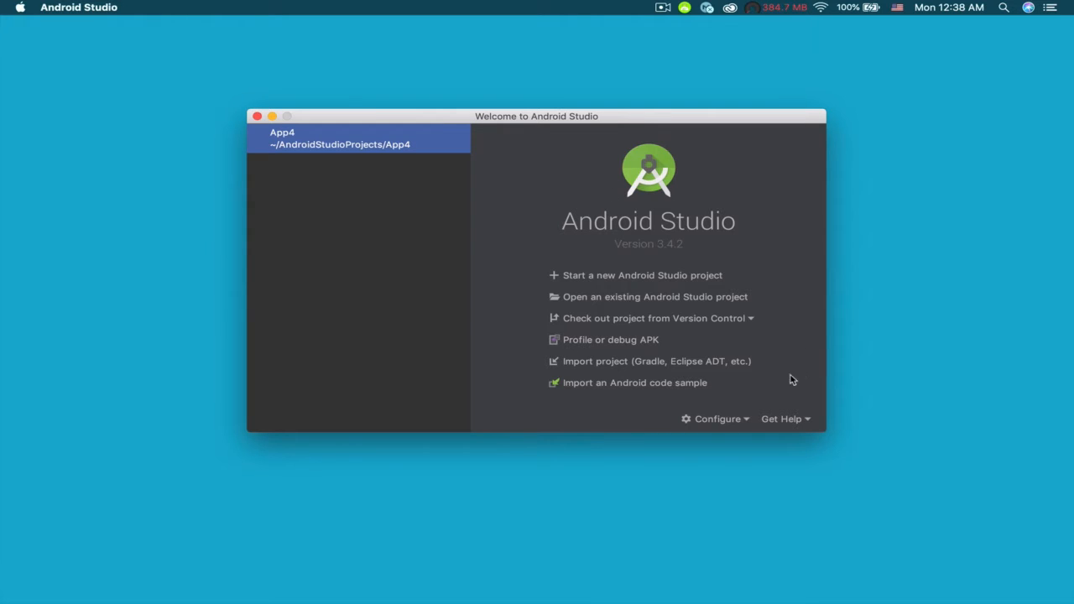
left_click(742, 419)
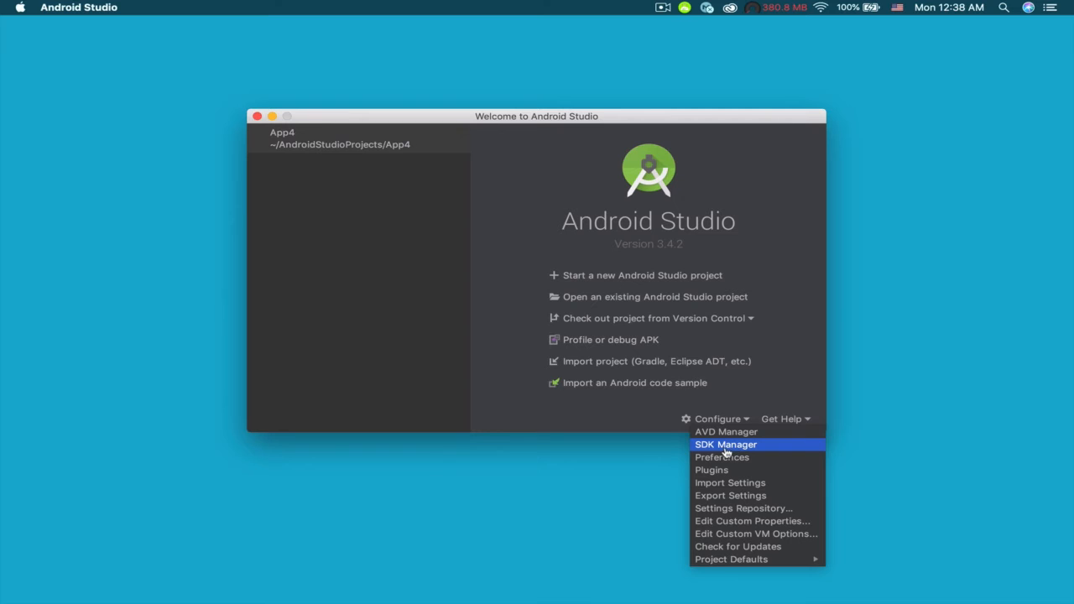
left_click(726, 449)
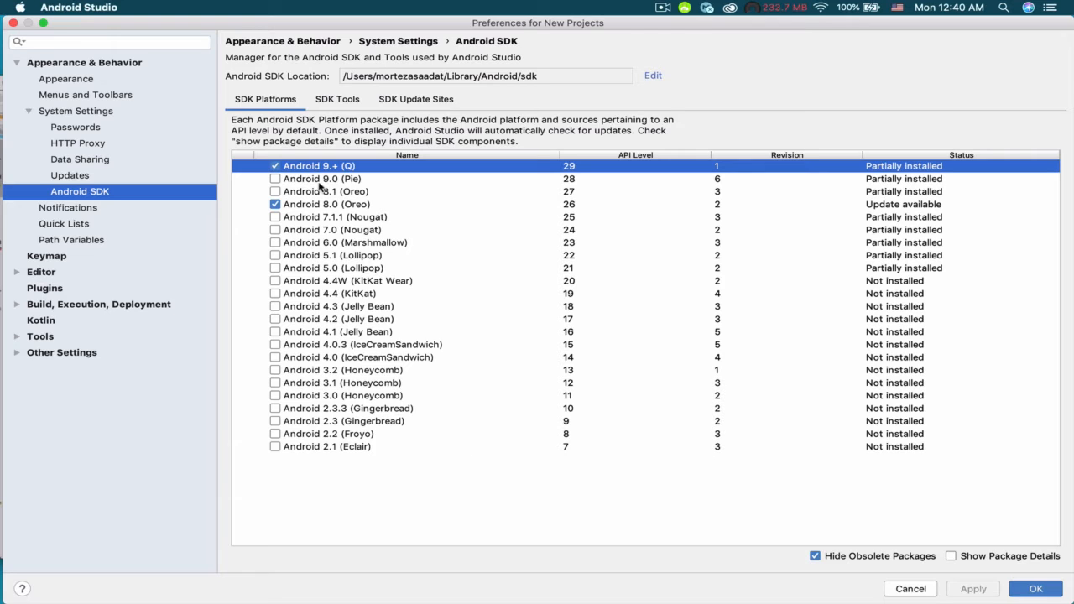
Start installing Android Auto API Simulators from the SDK tools and cancel the download.
left_click(343, 102)
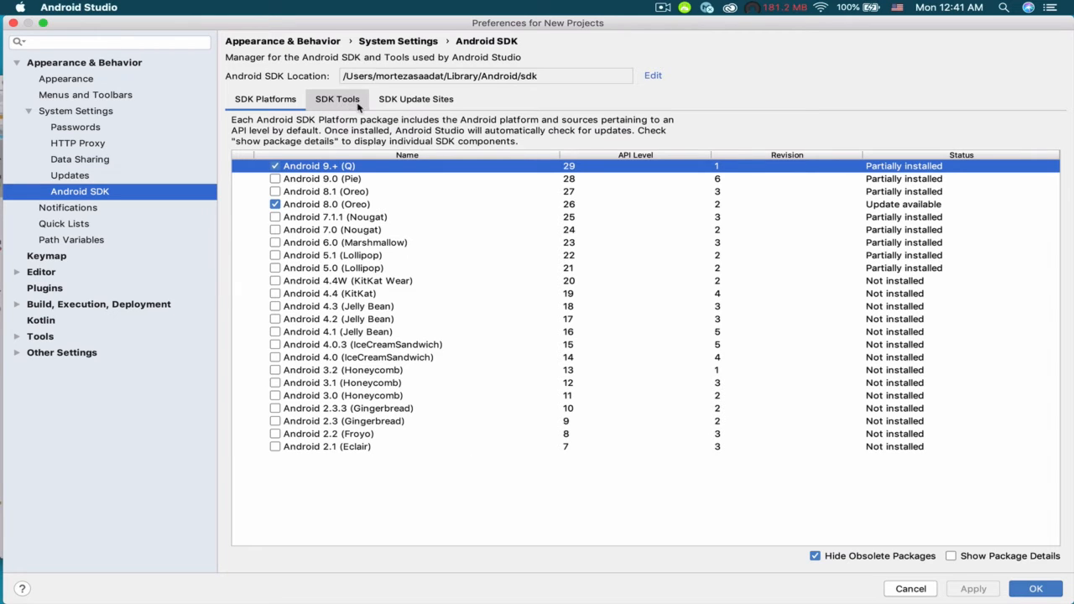
scroll(408, 404, "down", 1)
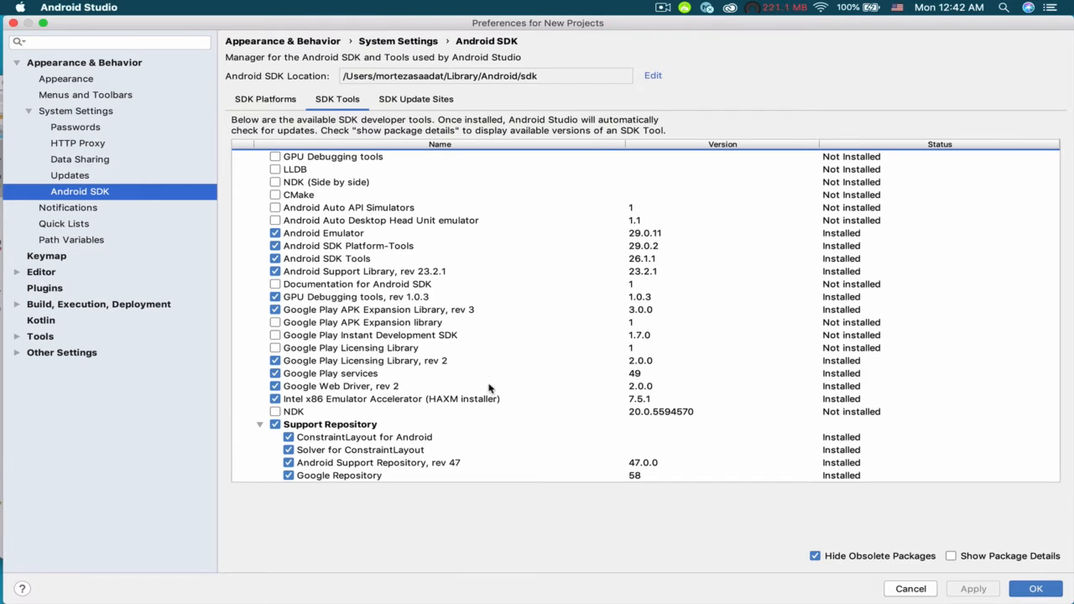
left_click(275, 208)
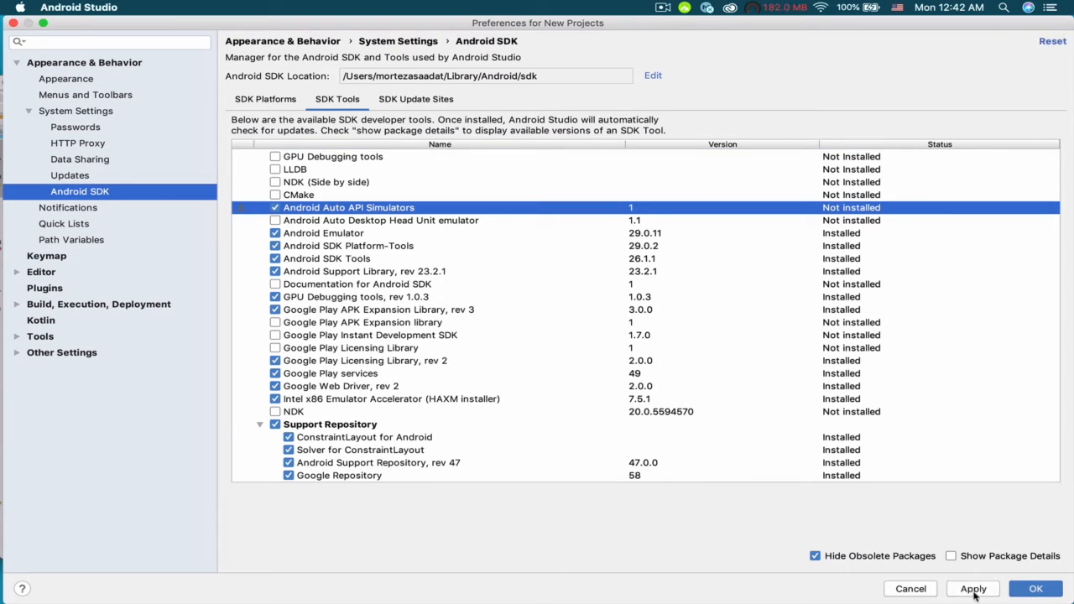
left_click(973, 588)
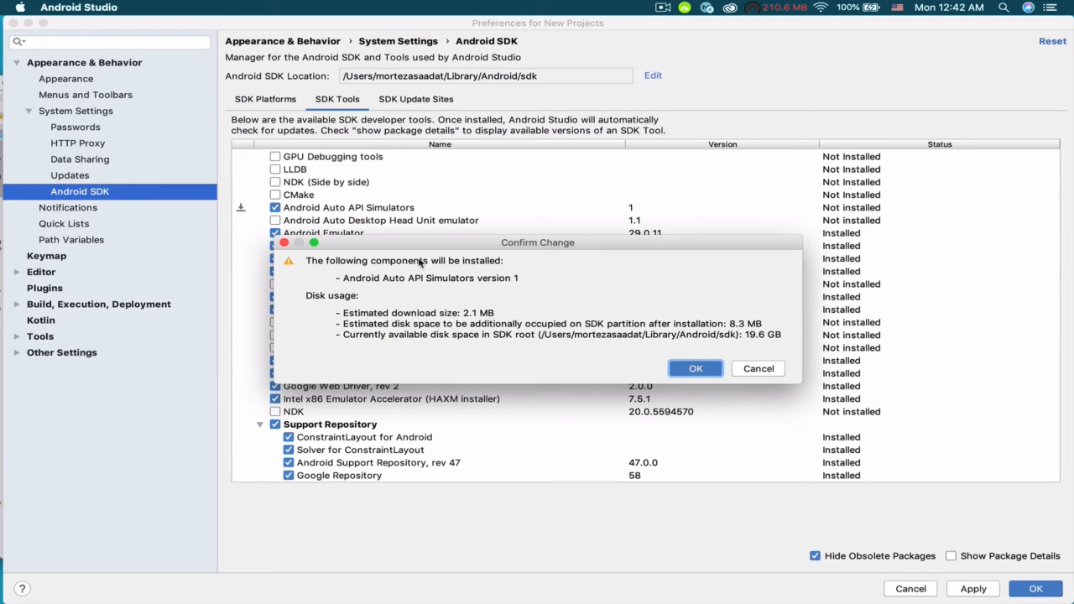
left_click(693, 367)
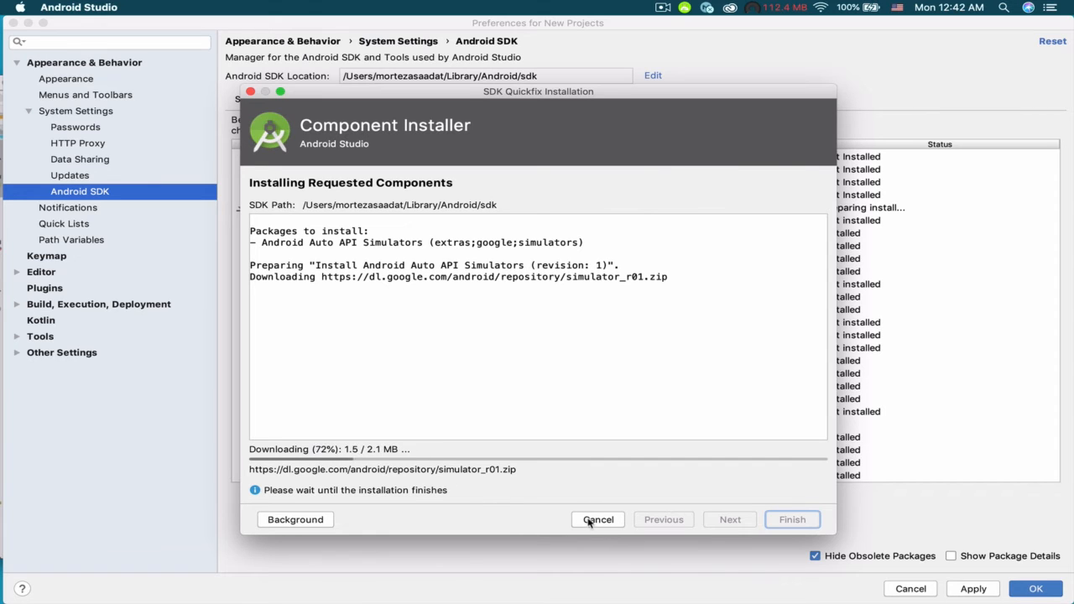
left_click(597, 520)
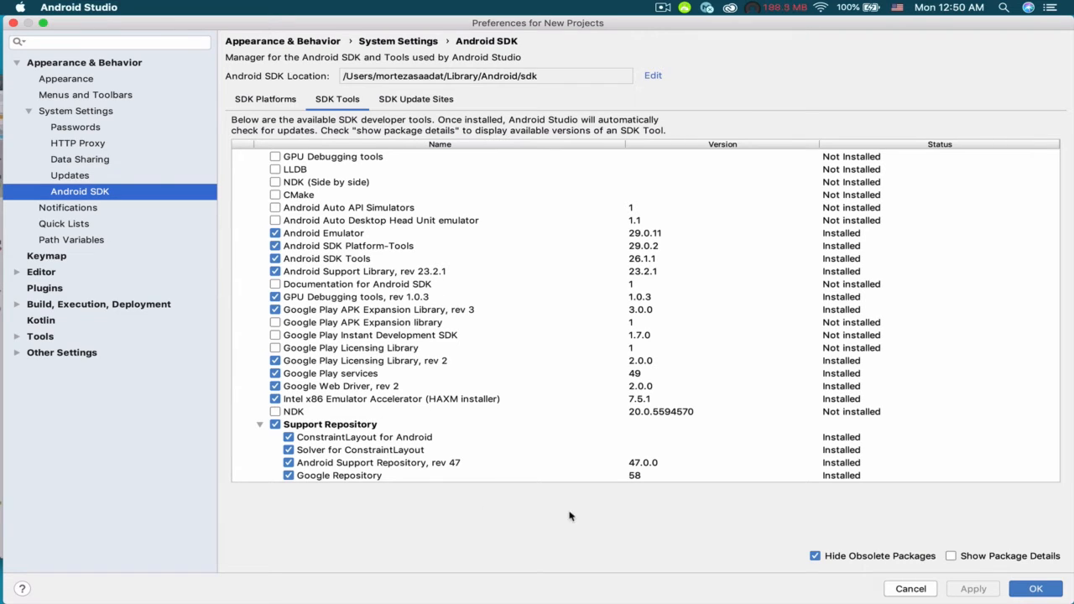
Show package details for the SDK platforms and examine the system images from Android 9.+ (Q) down to Android 7.0 (Nougat).
left_click(265, 100)
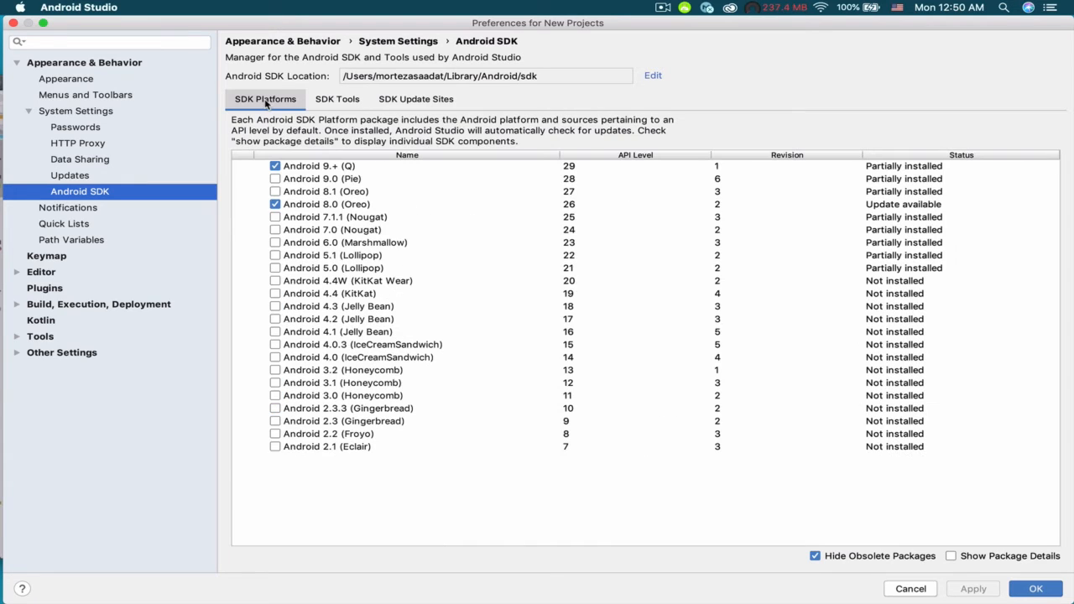
left_click(952, 556)
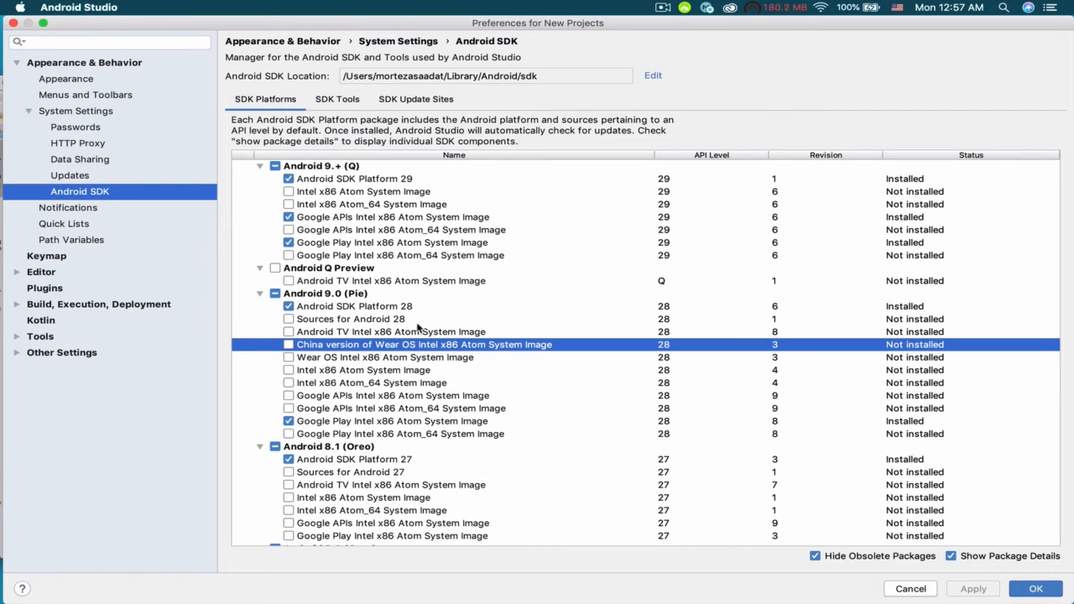
scroll(417, 328, "down", 2)
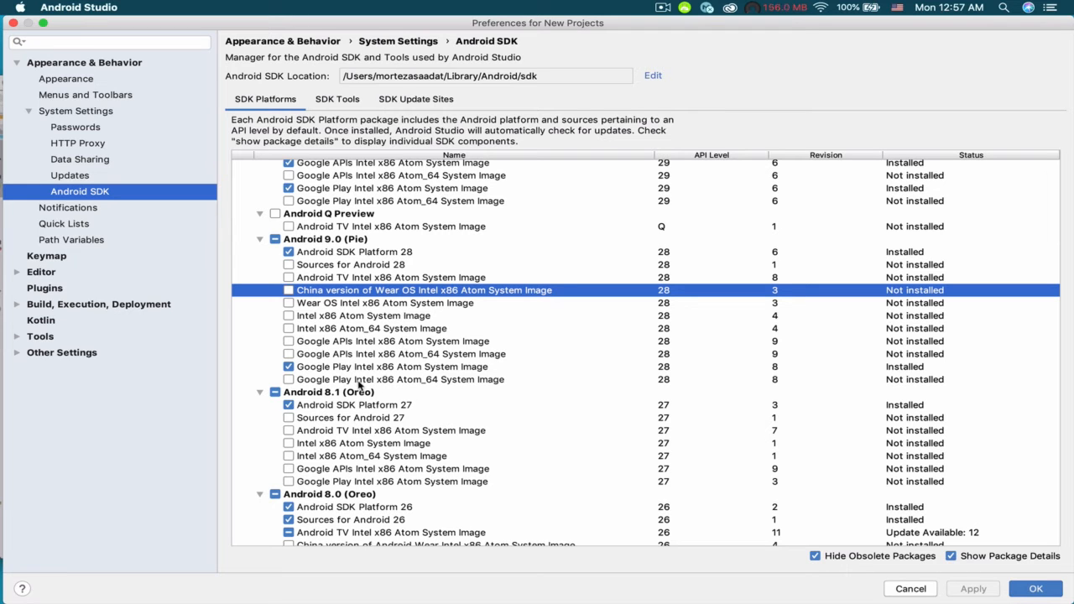
scroll(359, 384, "down", 7)
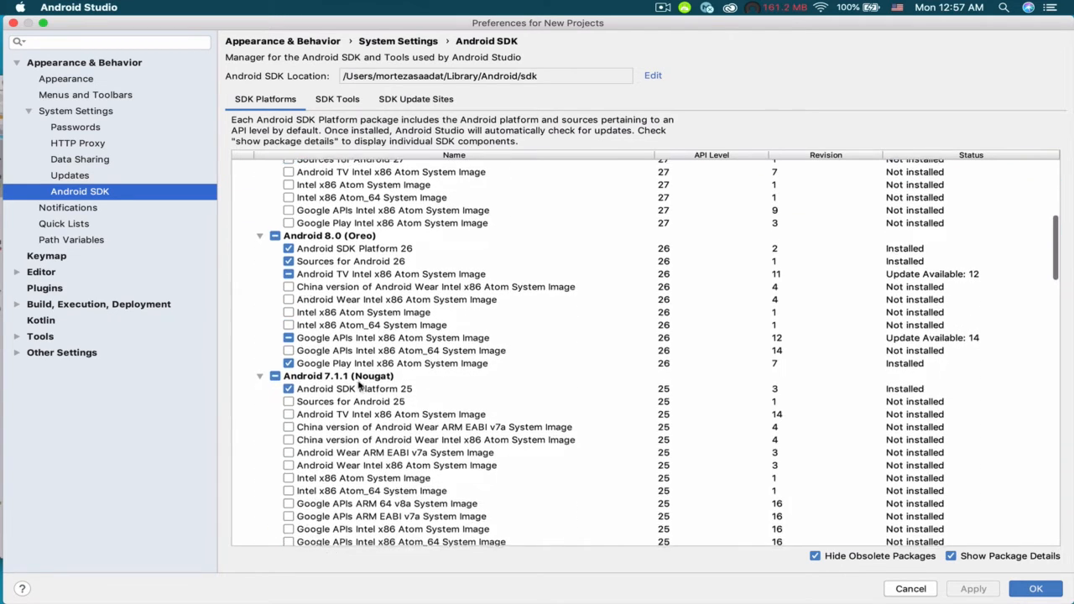
scroll(359, 384, "down", 4)
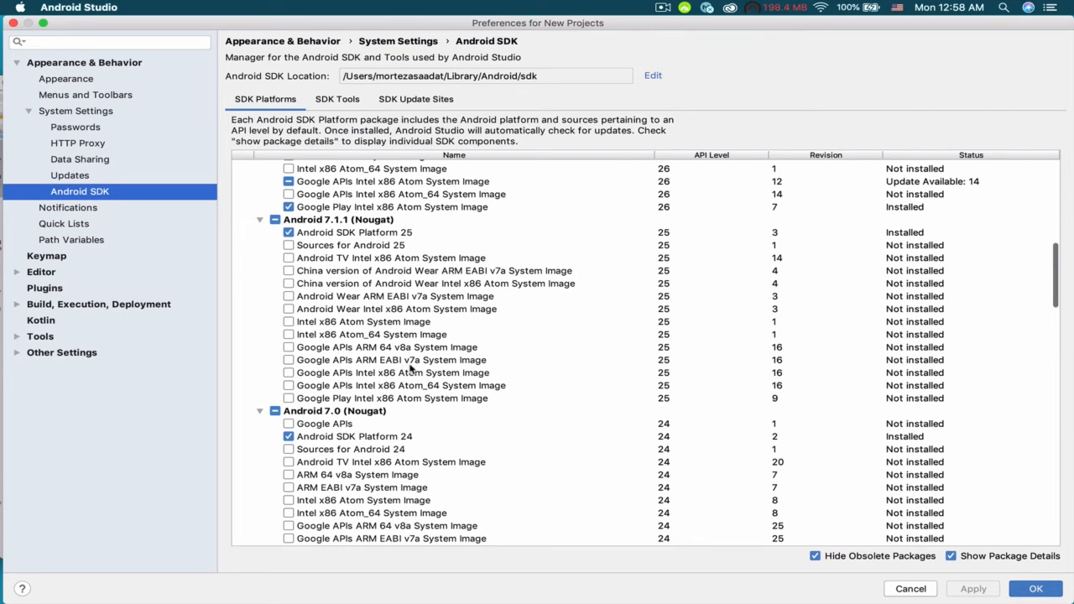
Start installing the Google APIs ARM EABI v7a System Image for Android 7.1.1 (Nougat) and cancel the download.
left_click(470, 361)
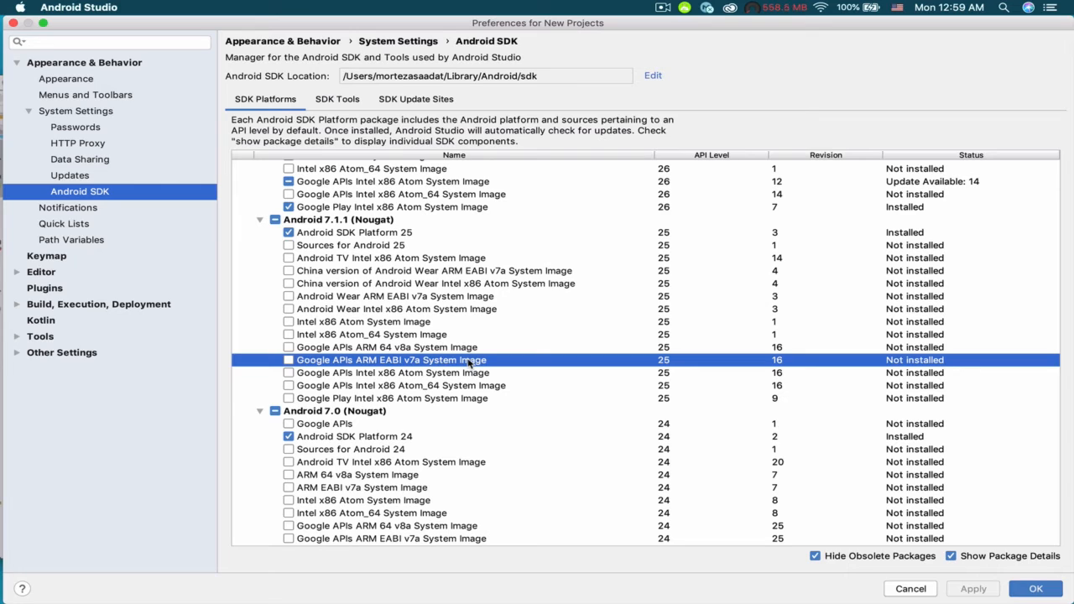
left_click(289, 360)
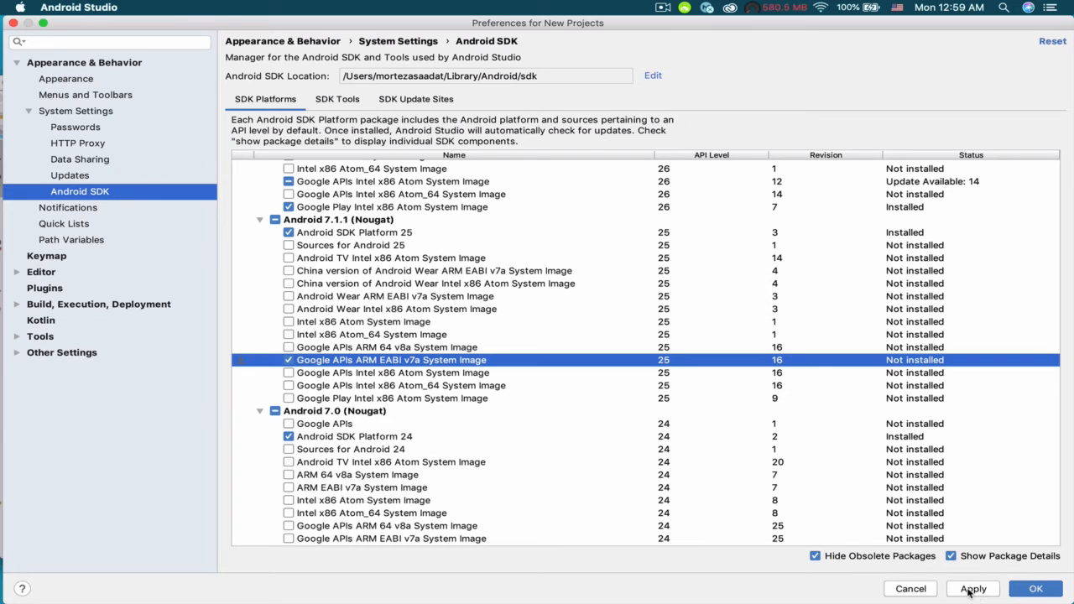
left_click(973, 590)
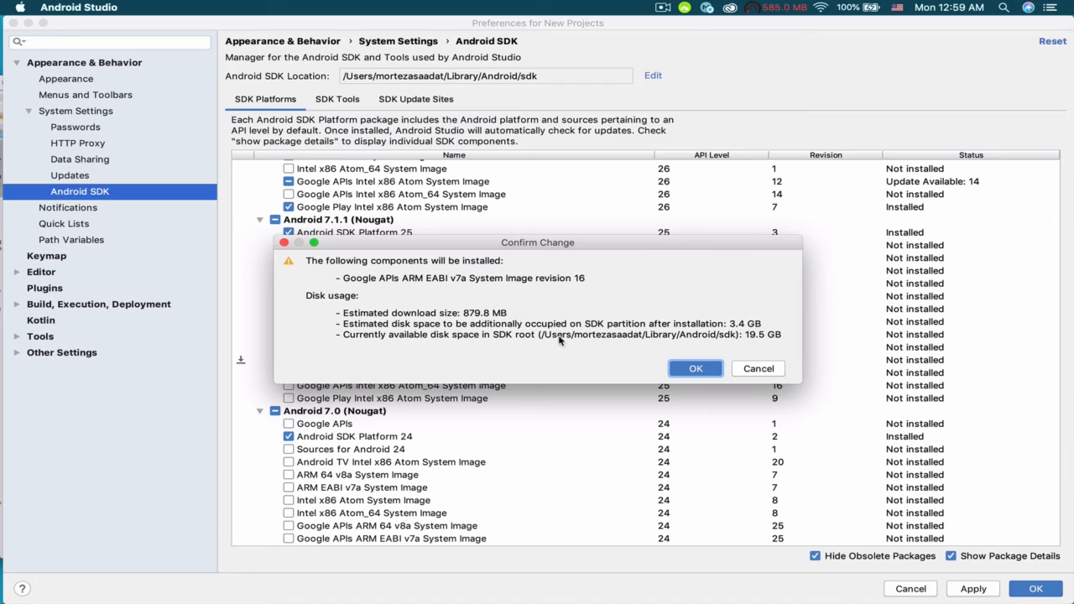
left_click(696, 369)
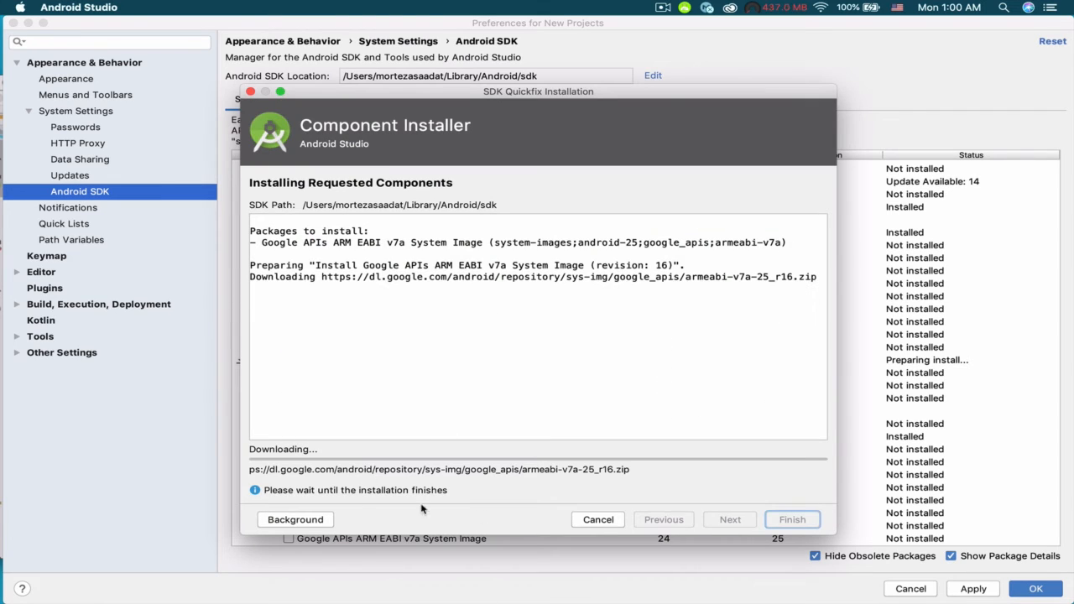
left_click(598, 519)
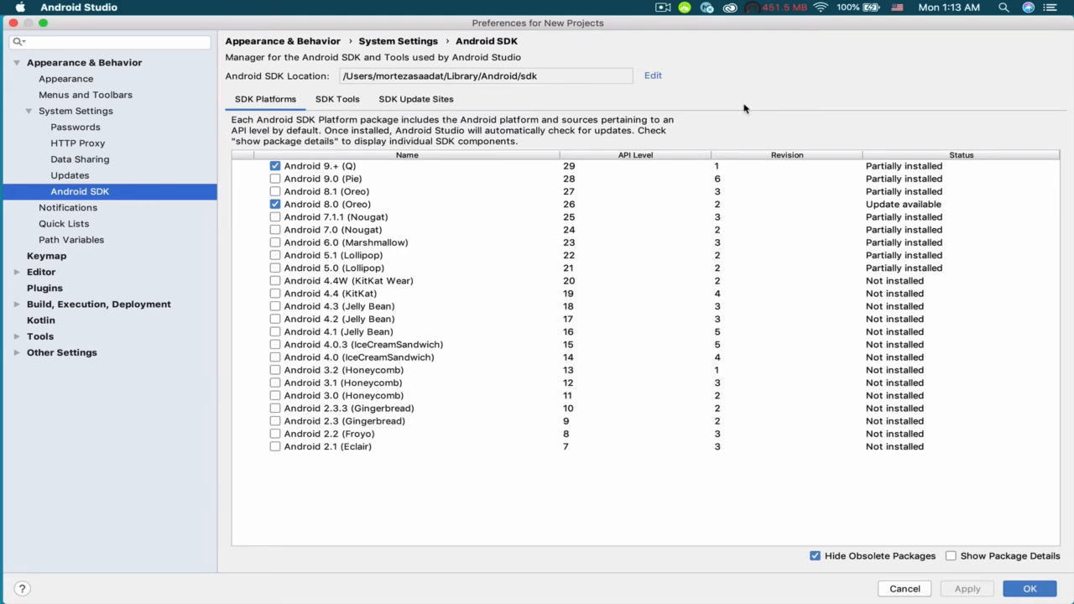
Close the SDK settings and reopen the App4 project from the recent projects.
left_click(1044, 590)
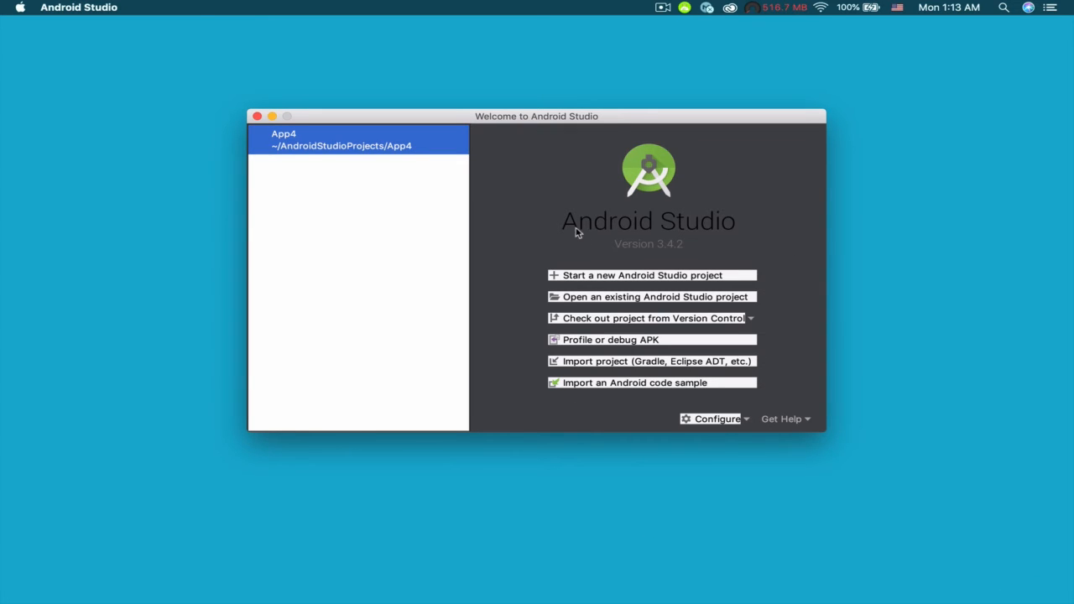
left_click(383, 144)
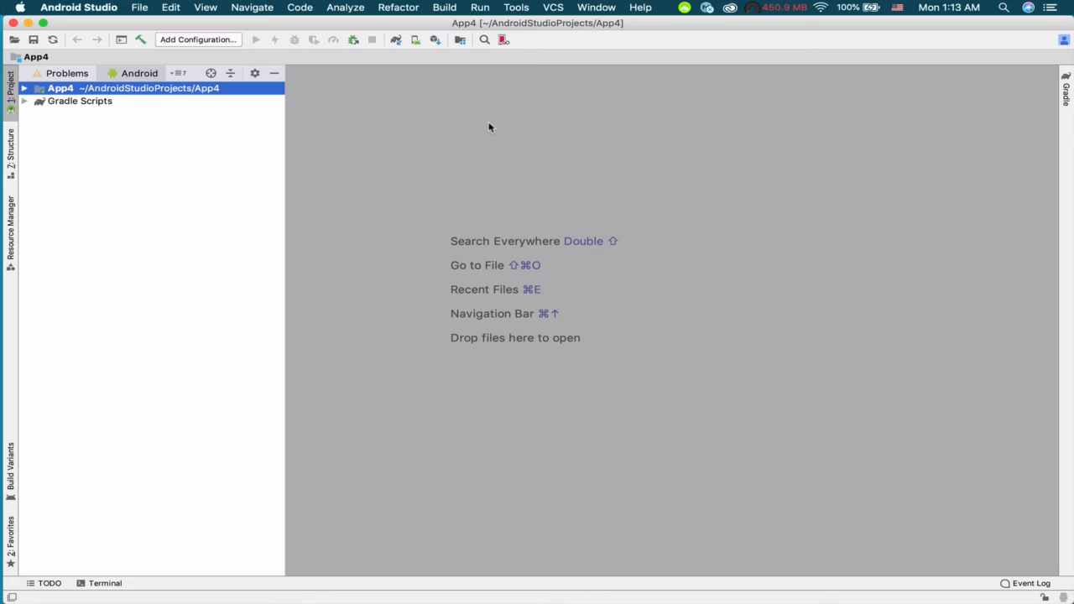
Start creating a virtual device in the AVD Manager and examine the TV, Phone, Wear OS and Tablet hardware definitions.
left_click(413, 42)
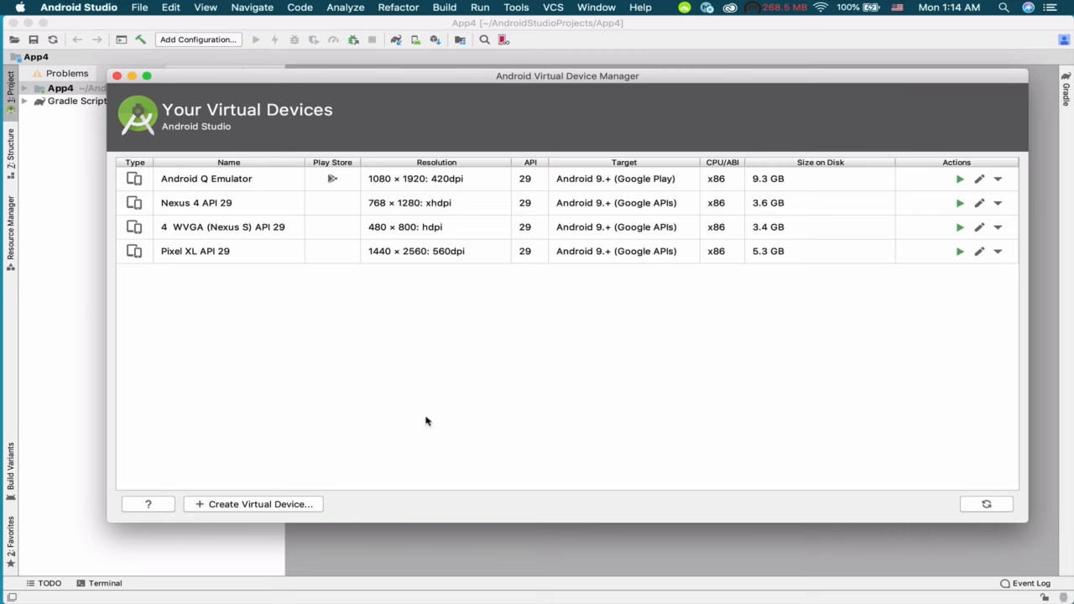
left_click(248, 505)
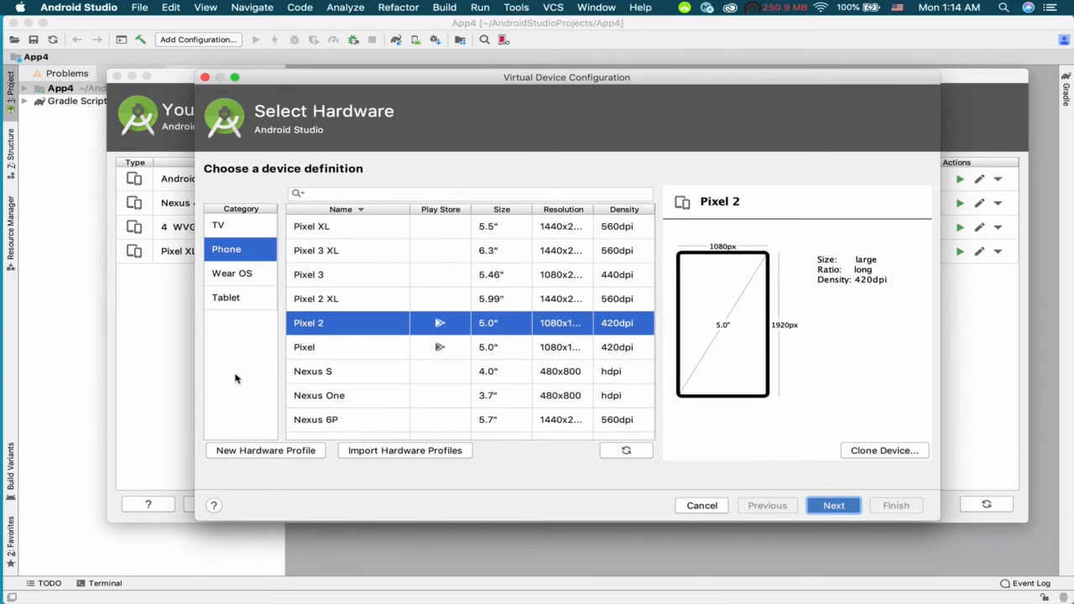
left_click(224, 234)
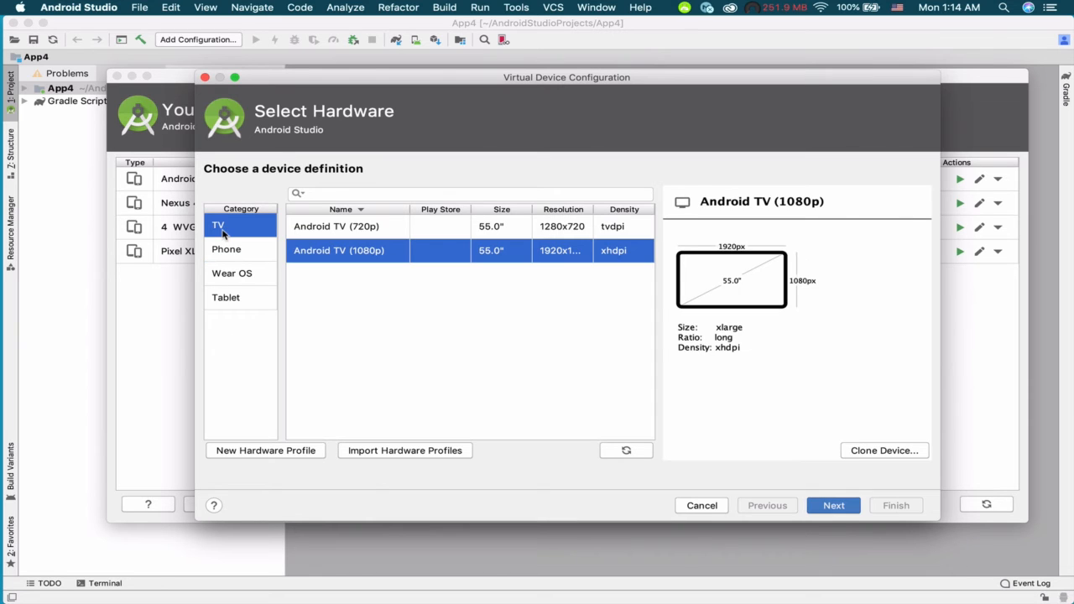
left_click(226, 250)
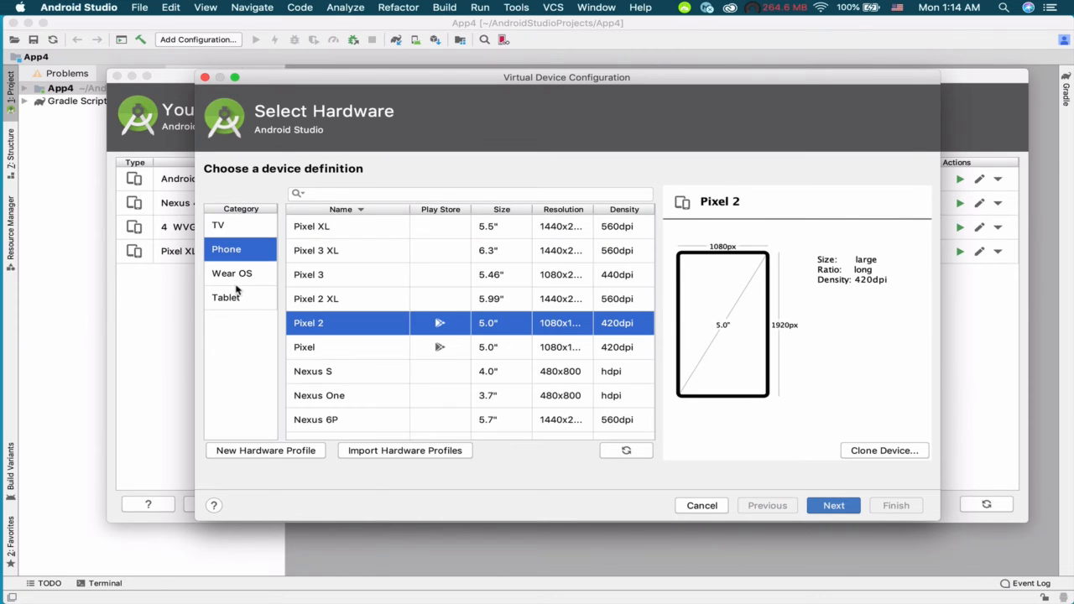
left_click(237, 280)
left_click(235, 304)
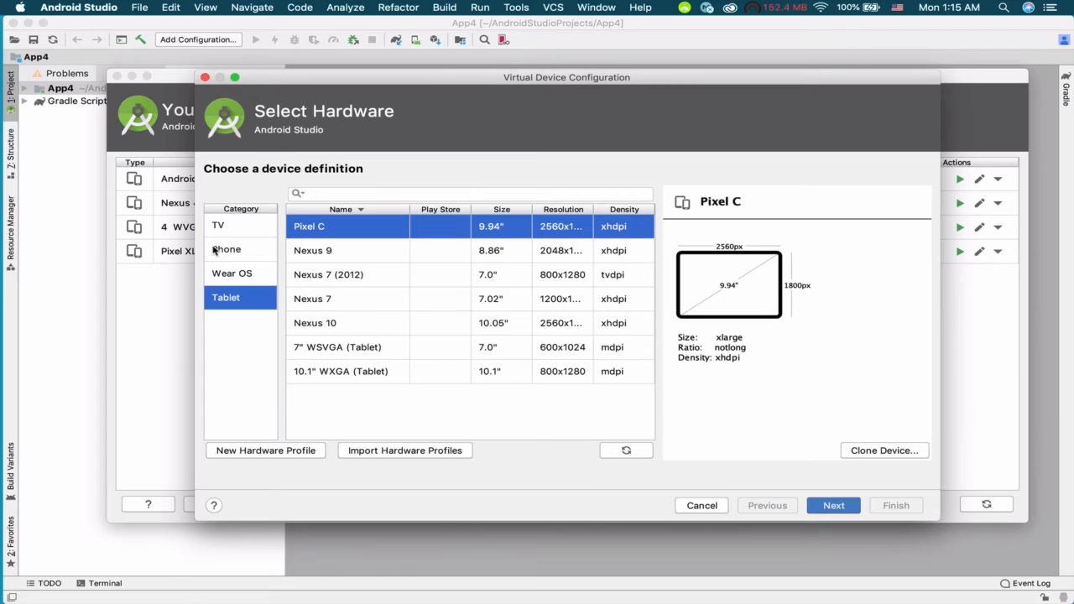
Examine the available Phone hardware definitions from Pixel XL down to the 2.7" QVGA slider.
left_click(239, 256)
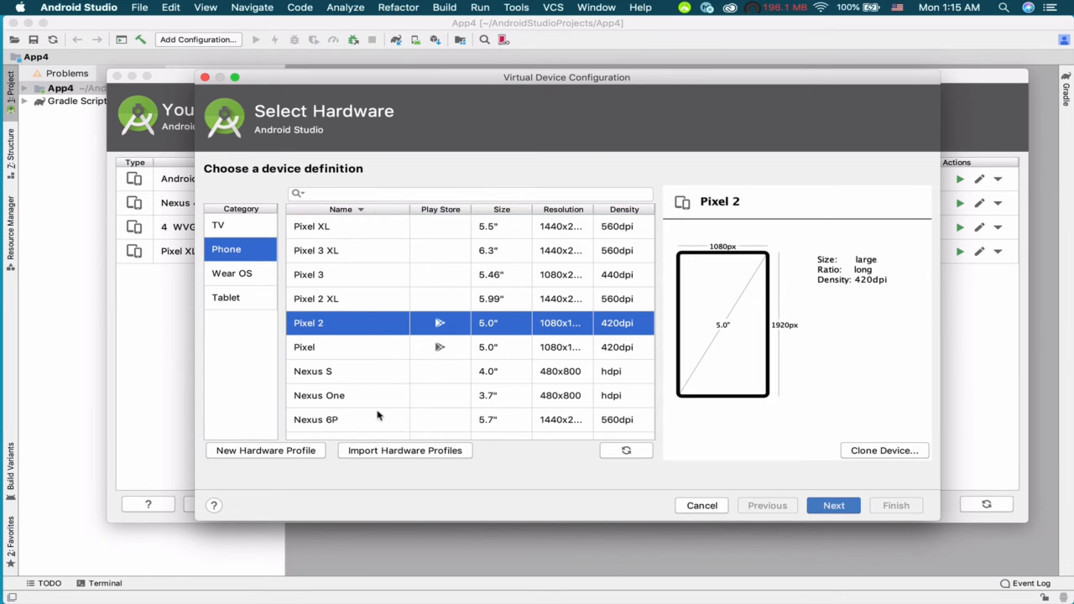
scroll(380, 426, "down", 2)
scroll(378, 426, "down", 5)
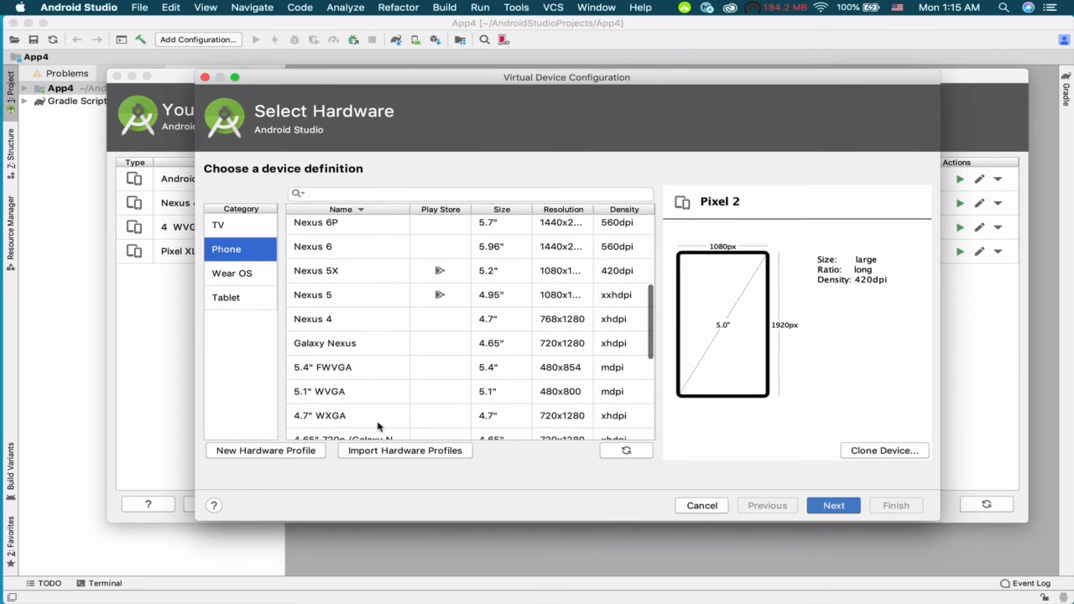
scroll(379, 426, "up", 5)
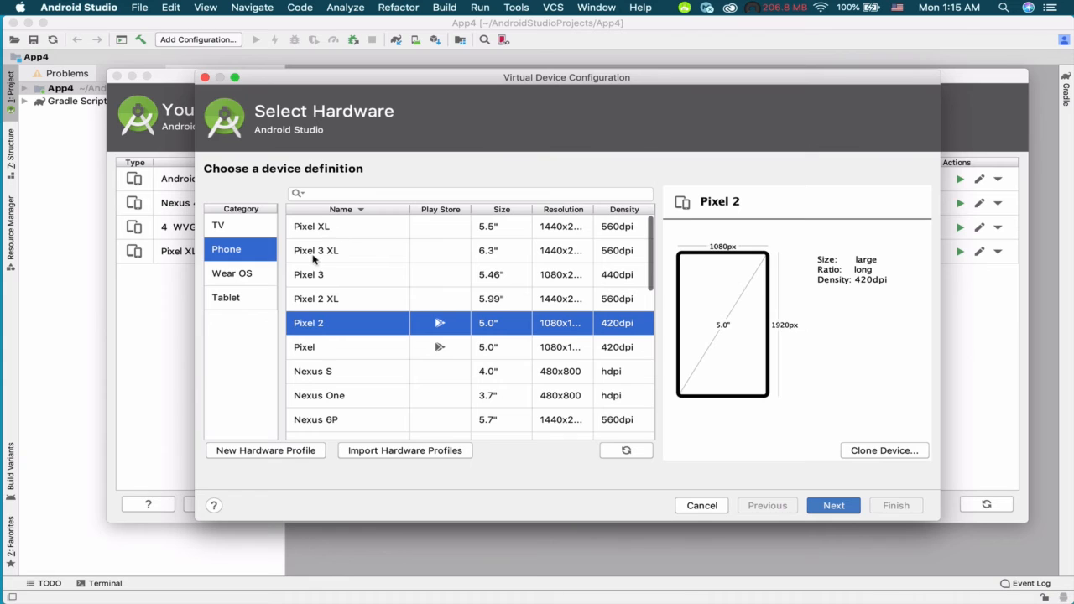
scroll(327, 382, "down", 2)
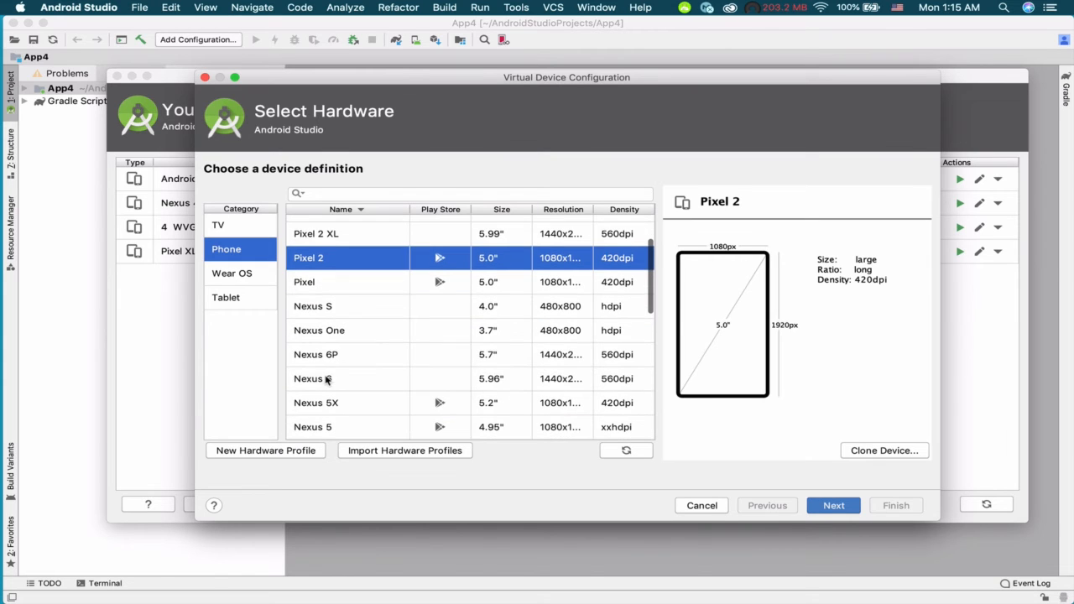
scroll(333, 401, "down", 4)
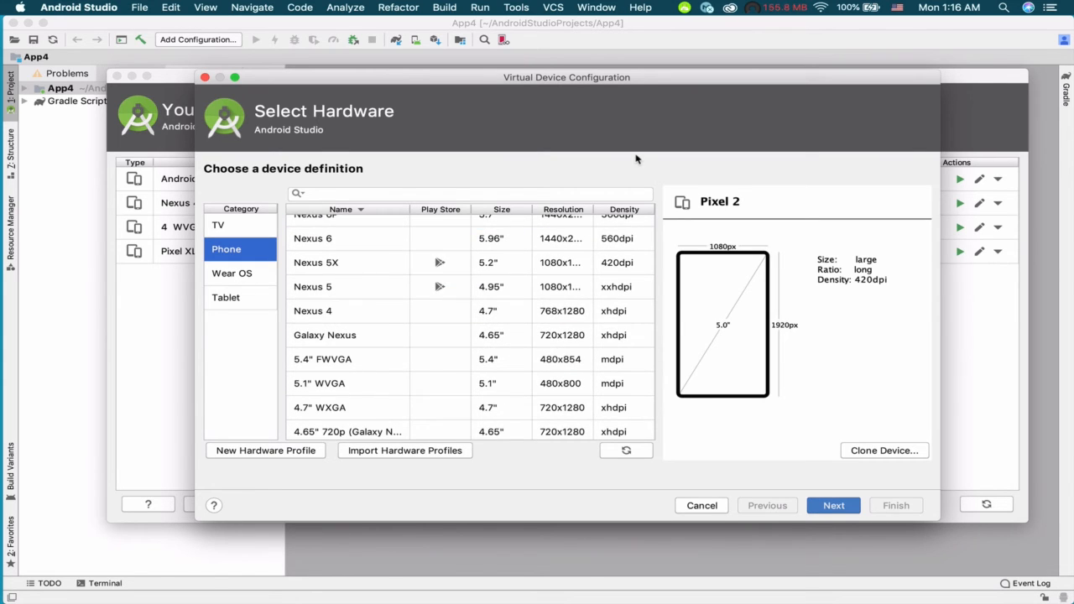
scroll(360, 323, "down", 6)
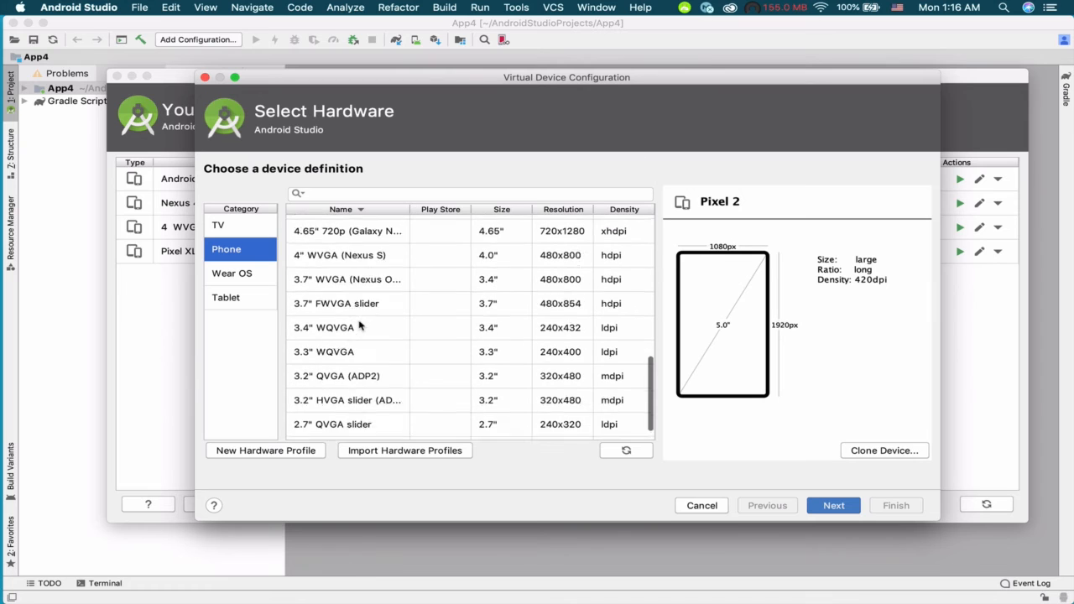
scroll(360, 325, "up", 10)
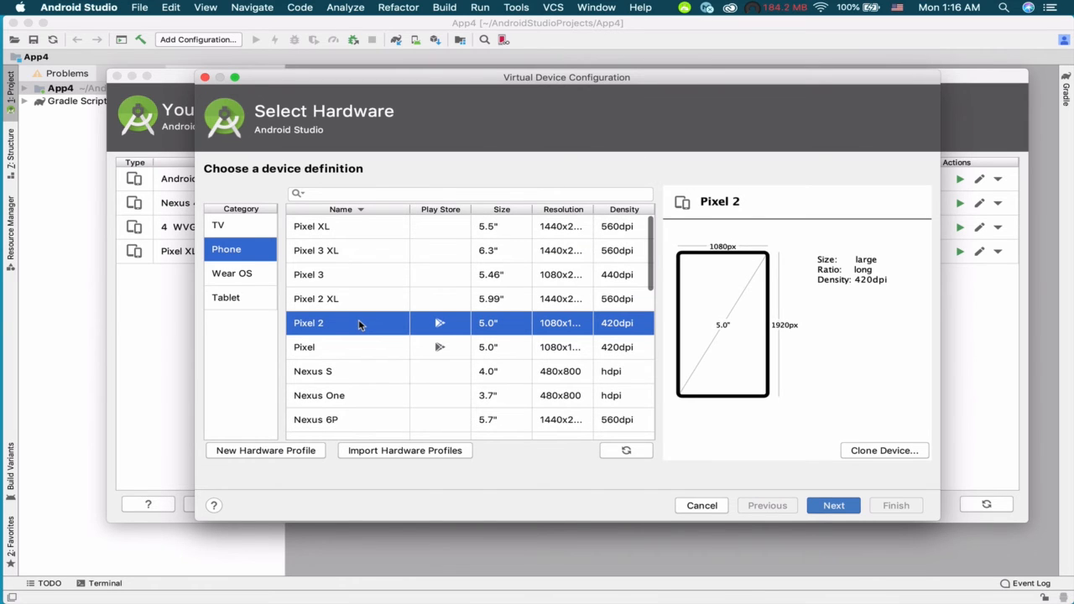
Choose the Pixel phone as the hardware definition and continue to the system image selection.
scroll(359, 323, "down", 2)
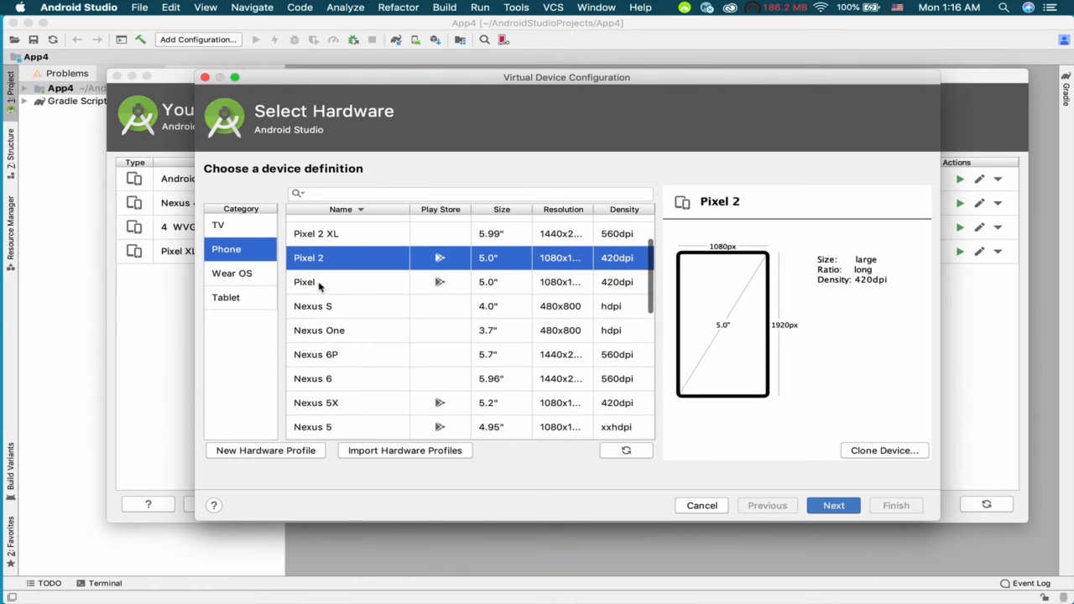
left_click(318, 283)
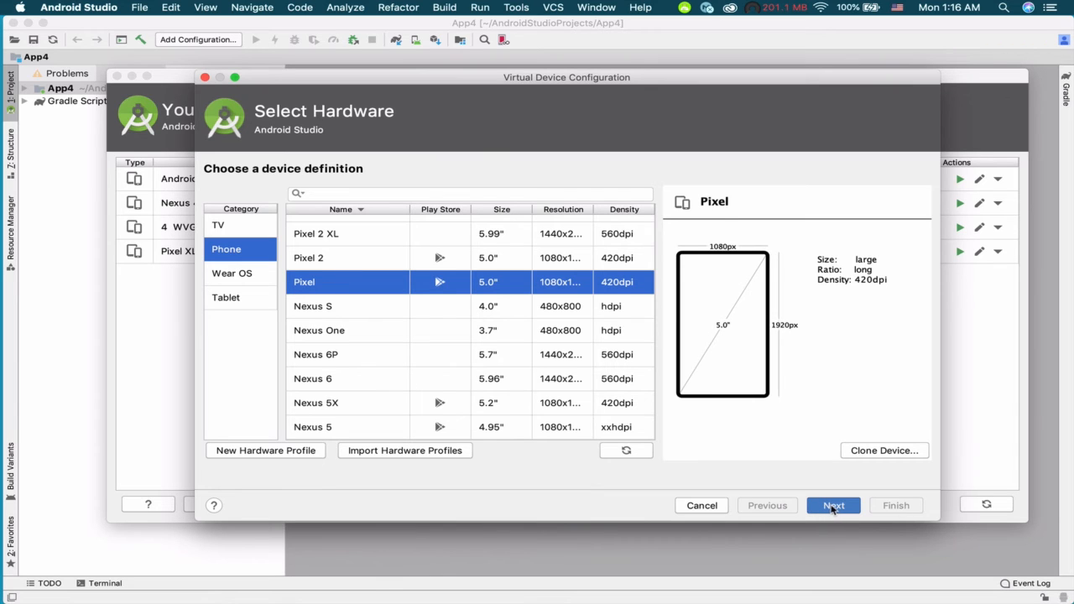
left_click(834, 506)
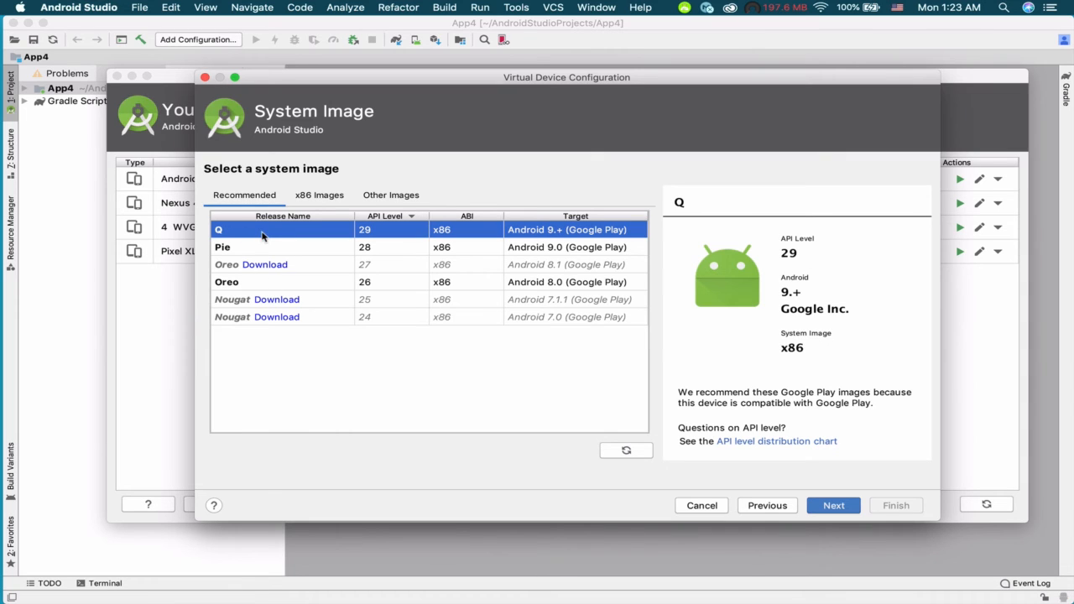
Examine the Pie, Oreo and Q recommended system images, compare them with the x86 and other images, and return to the recommended ones.
left_click(241, 254)
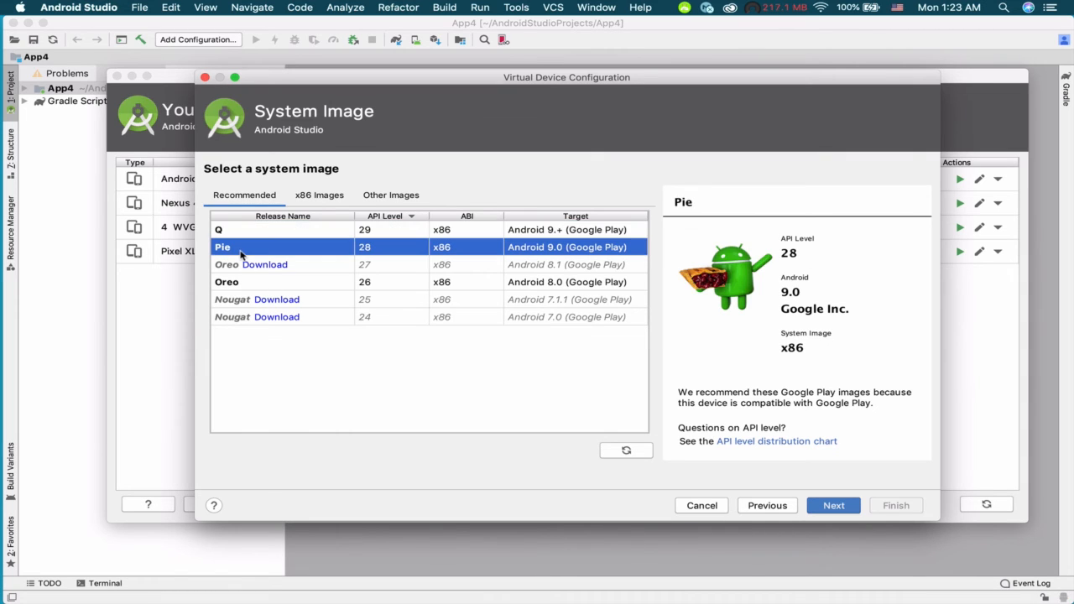
left_click(230, 286)
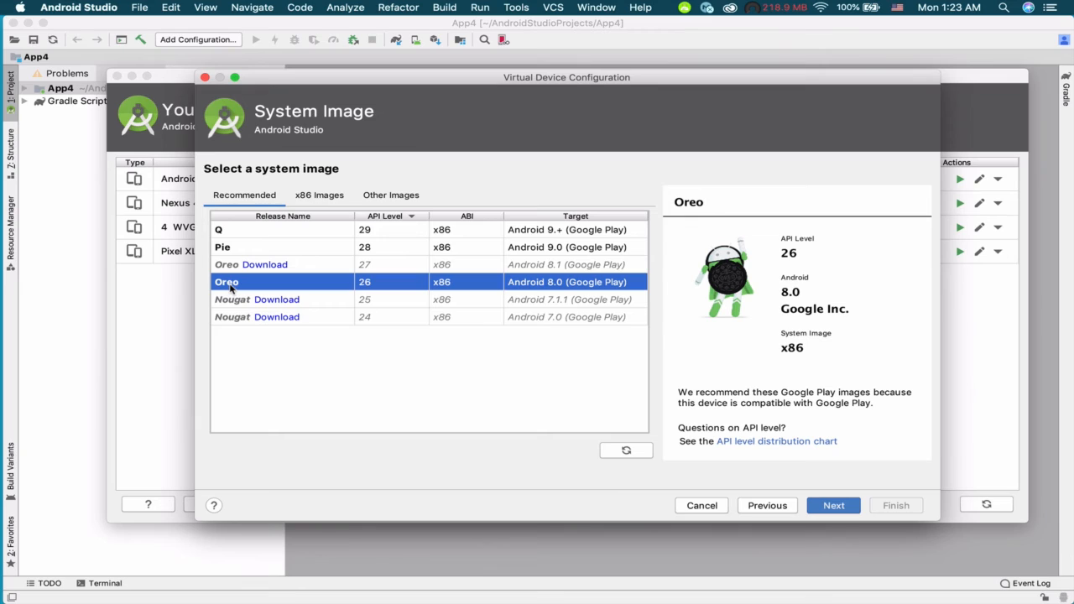
left_click(241, 236)
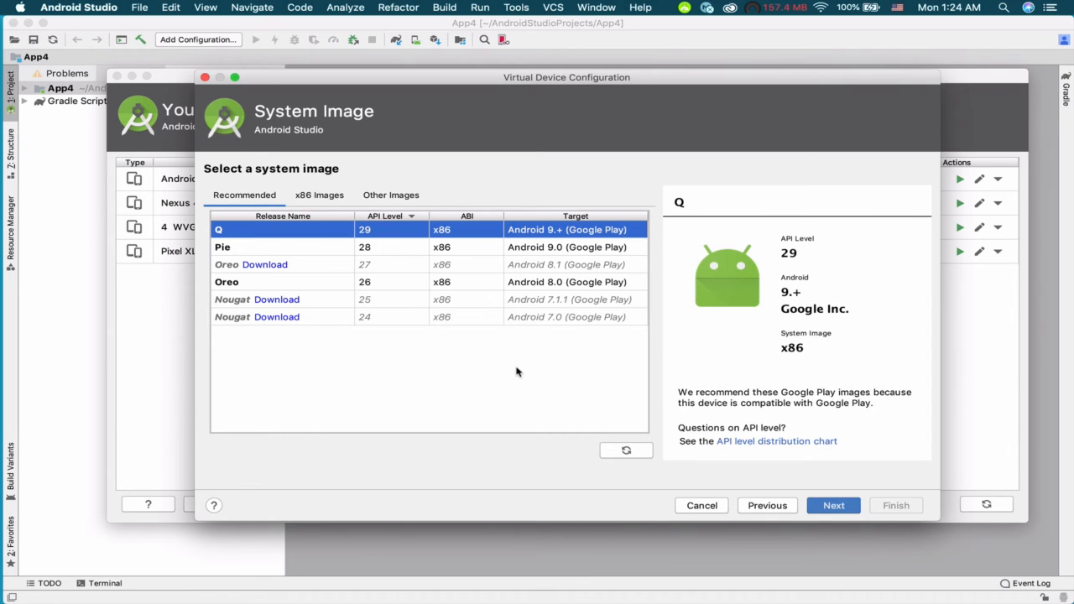
left_click(323, 198)
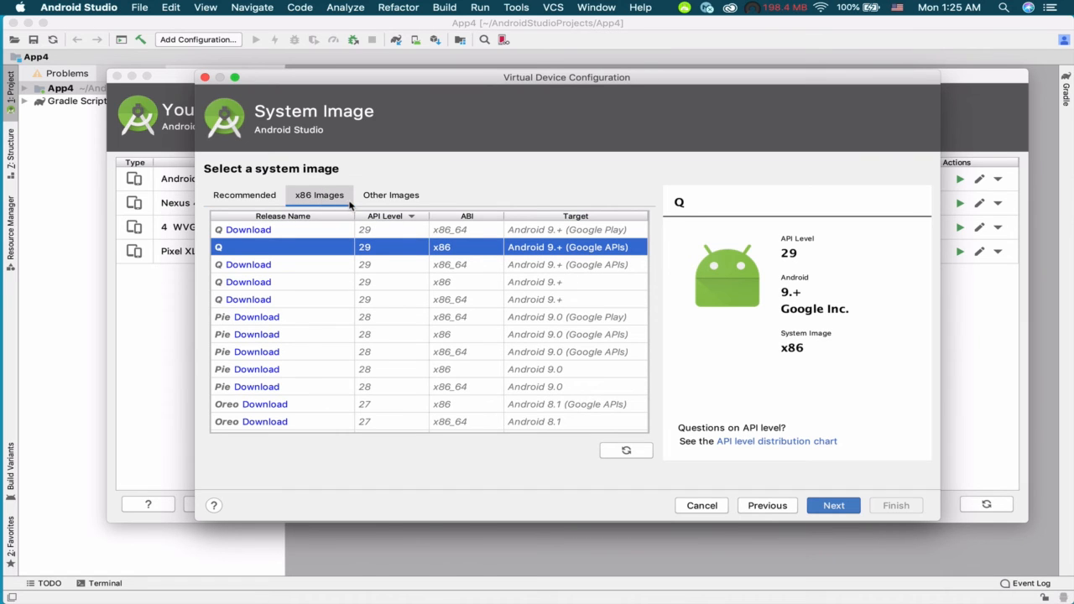
scroll(350, 323, "down", 4)
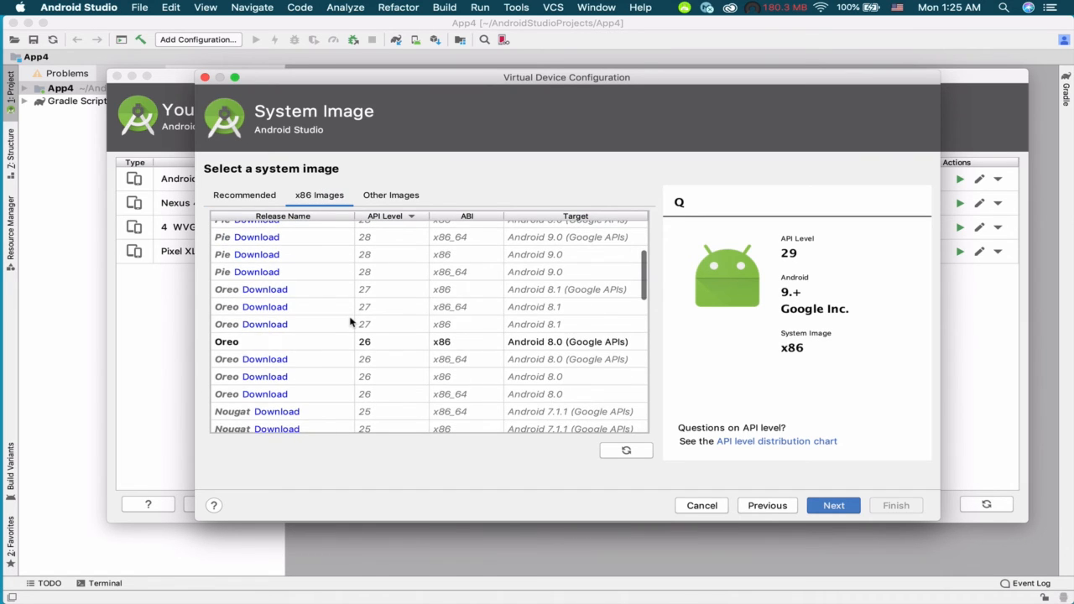
scroll(351, 323, "up", 4)
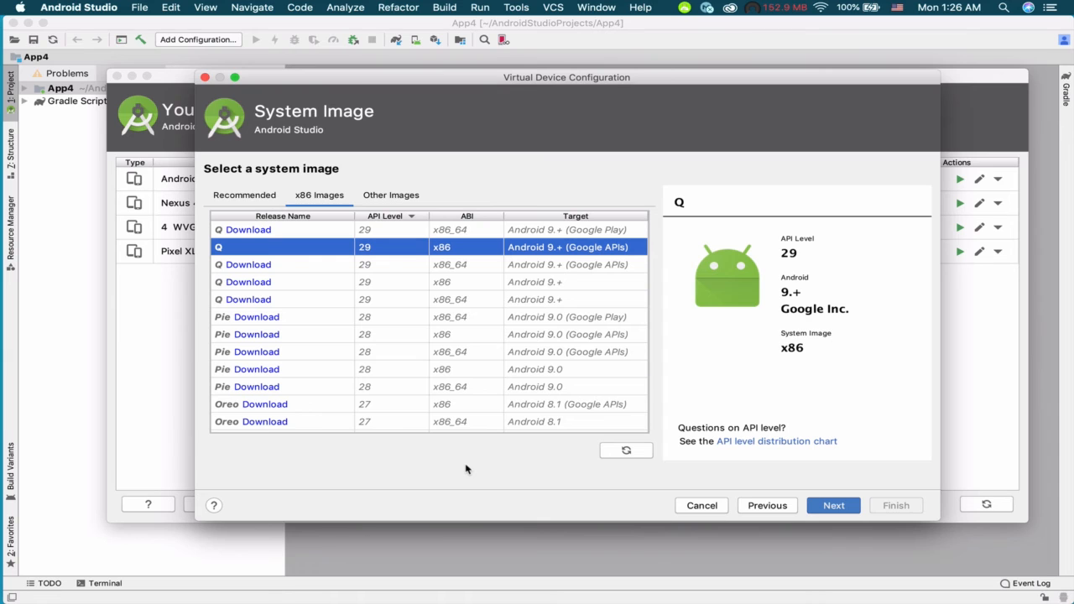
left_click(384, 200)
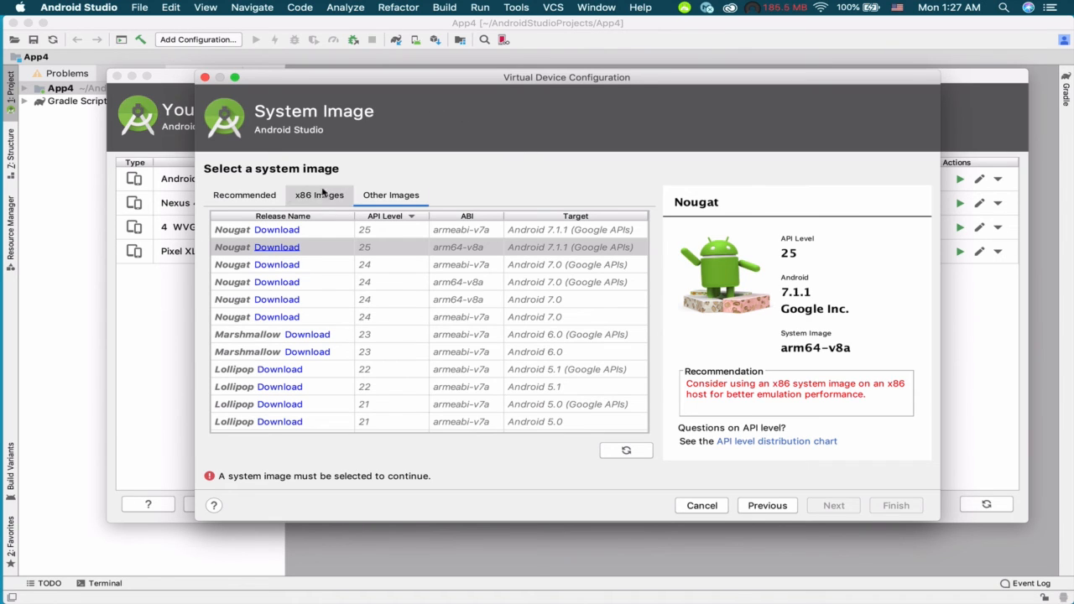
left_click(252, 198)
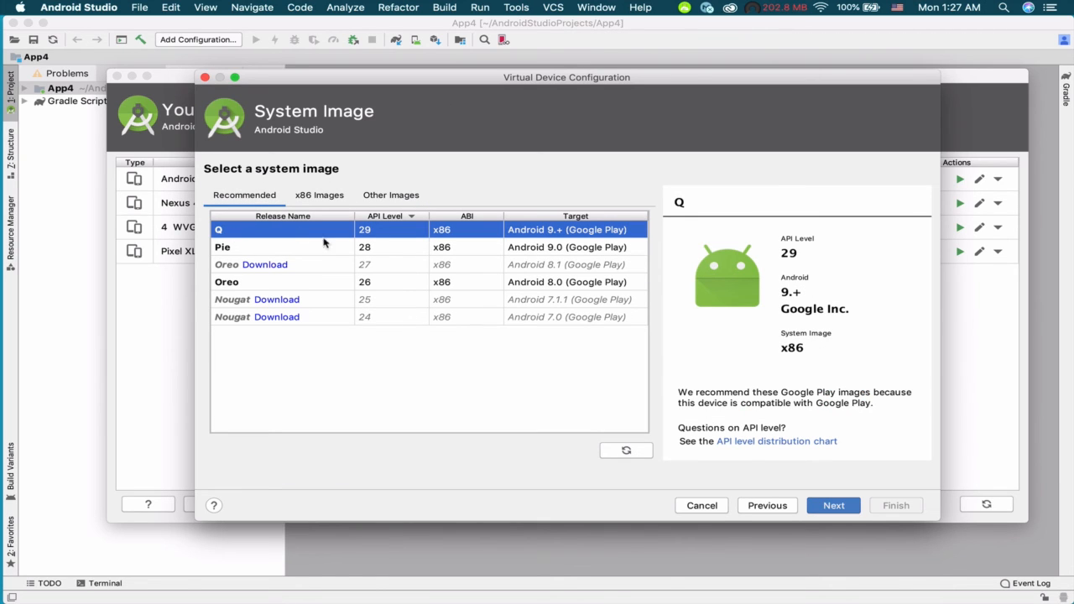
Accept the Q system image, review the advanced settings, and finish creating the Pixel API 29 virtual device.
left_click(833, 506)
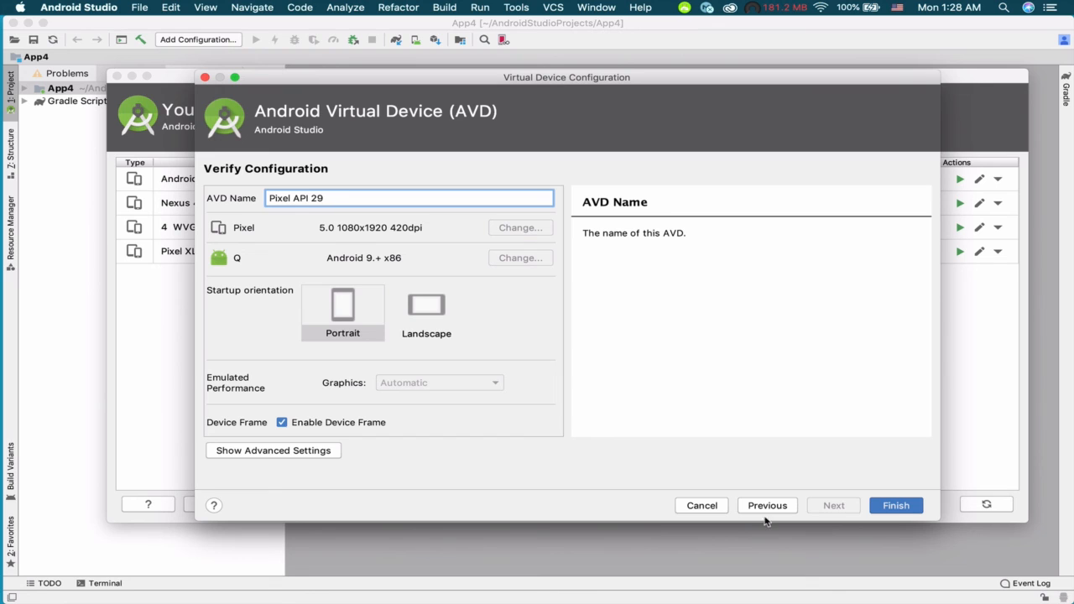
scroll(412, 367, "down", 1)
scroll(411, 367, "up", 1)
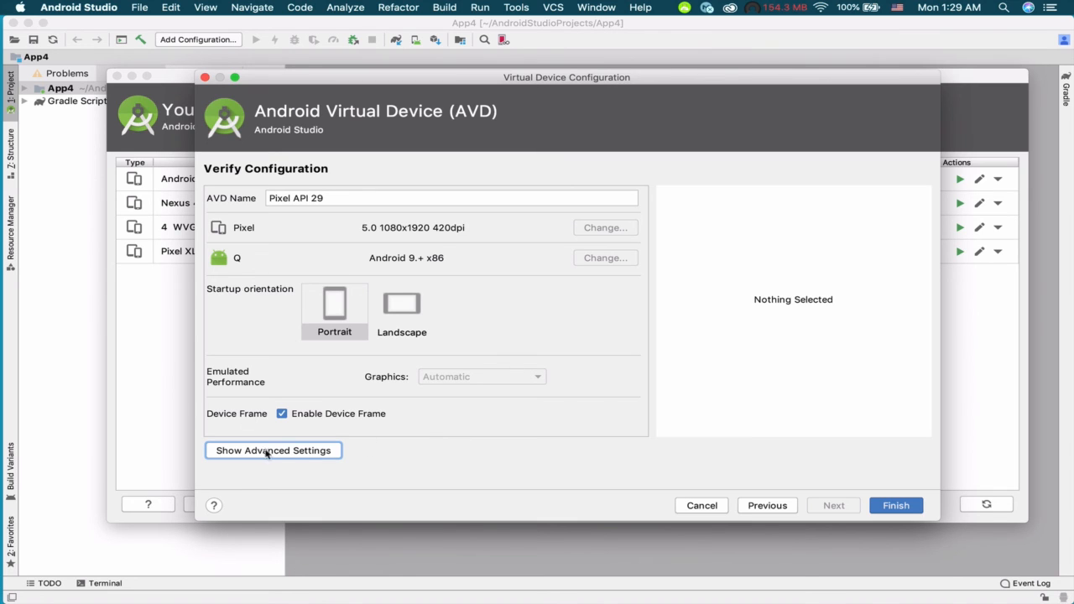
left_click(304, 454)
scroll(451, 315, "down", 10)
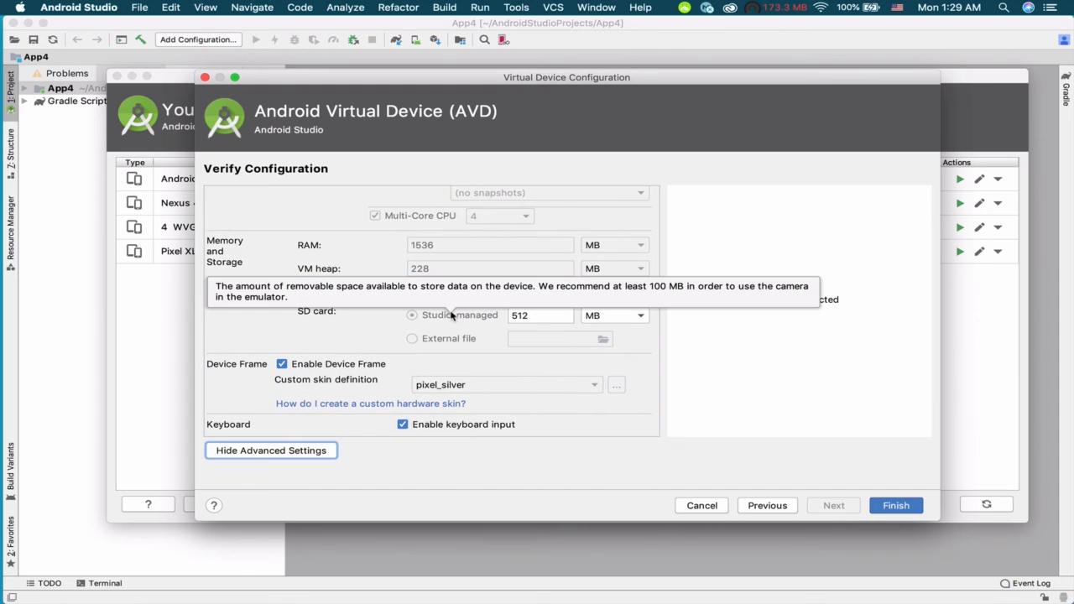
left_click(917, 506)
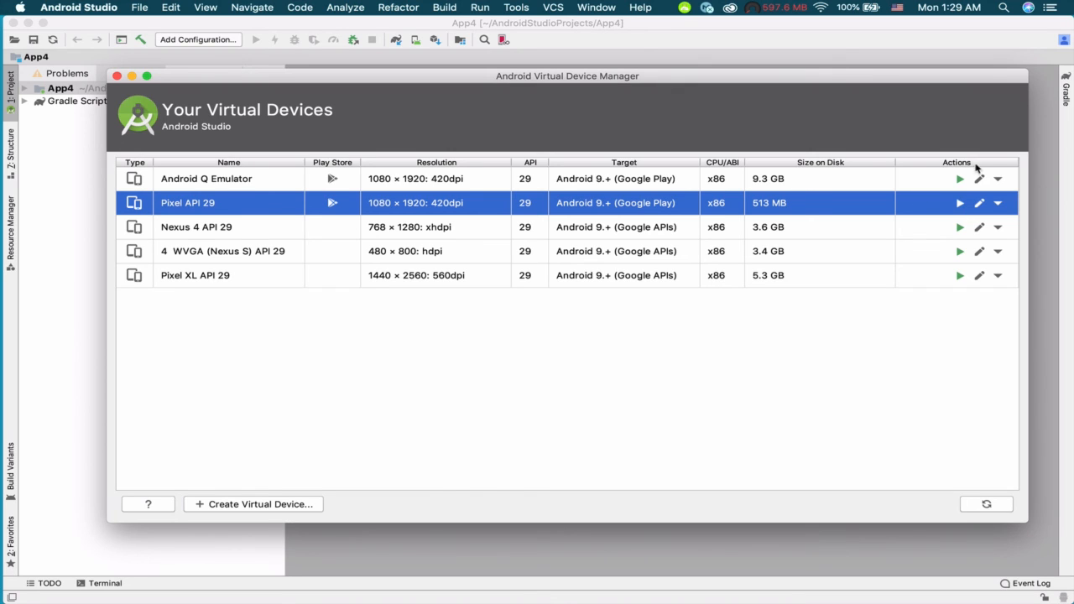
Launch the Pixel API 29 virtual device, close the AVD Manager, and move the emulator away from the project tree.
left_click(959, 204)
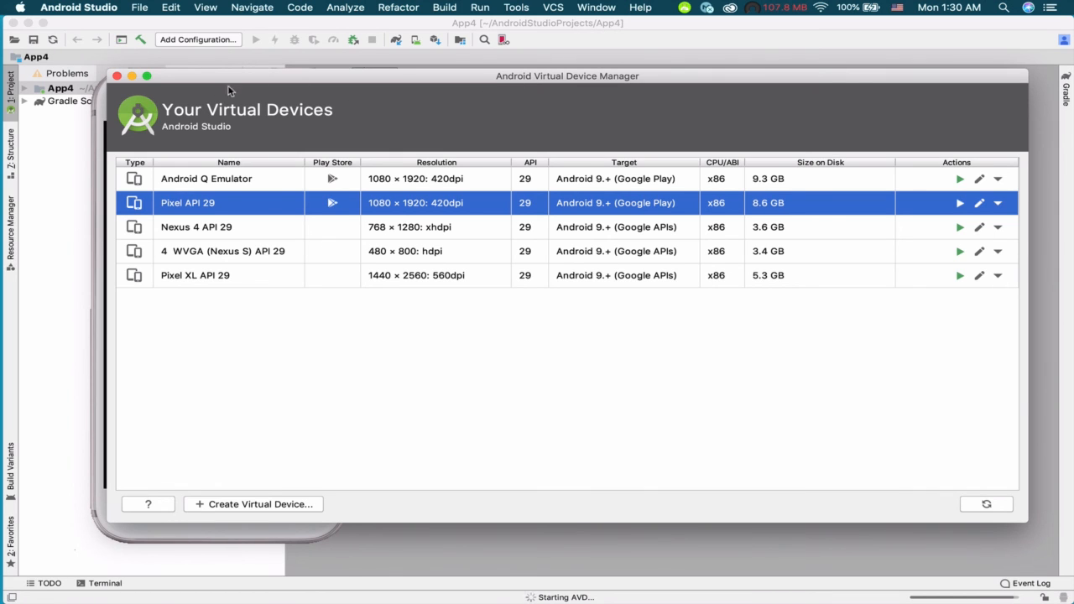
left_click(118, 77)
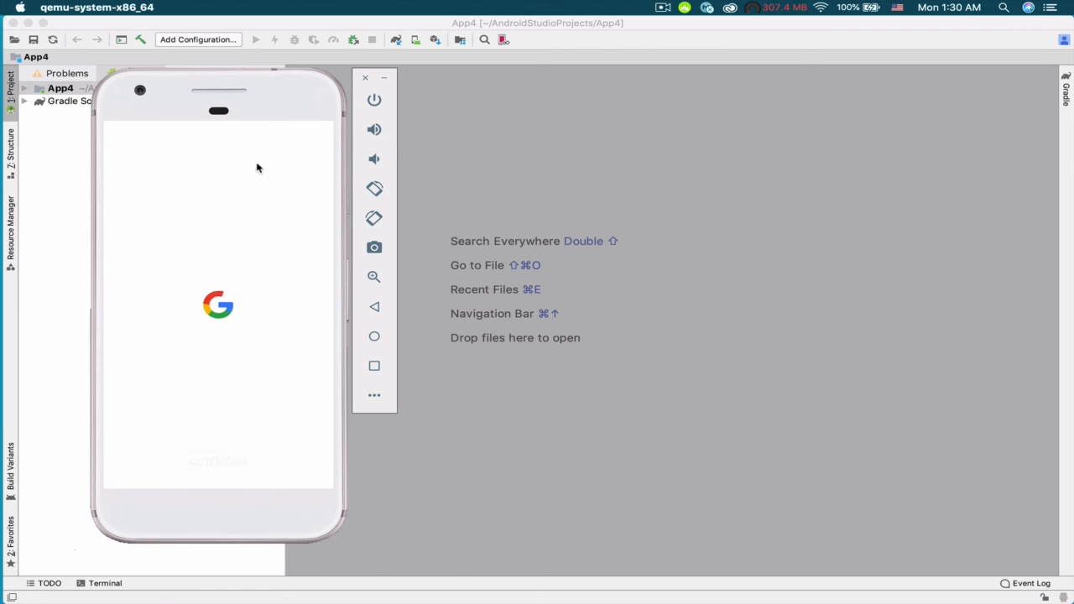
left_click_drag(249, 106, 513, 84)
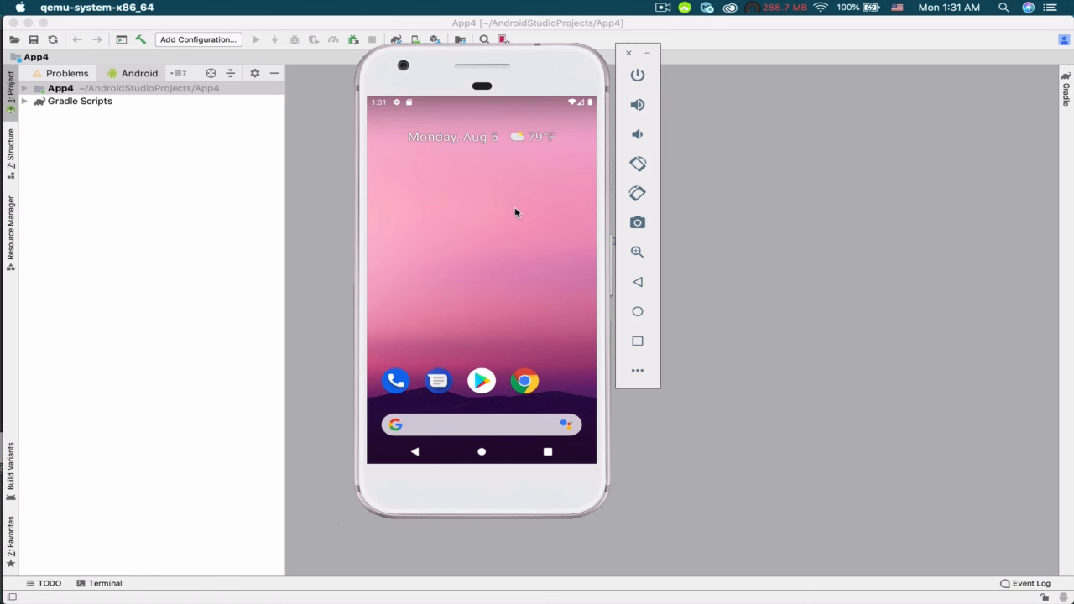
left_click(839, 96)
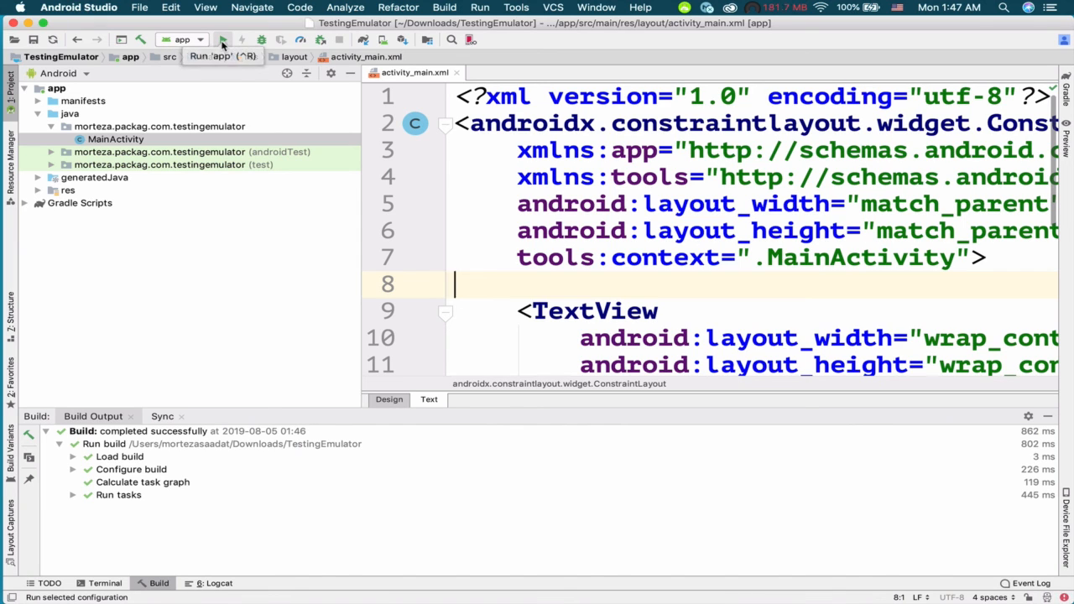
Run the TestingEmulator app on the connected Pixel API 29 device and switch to the emulator.
left_click(223, 42)
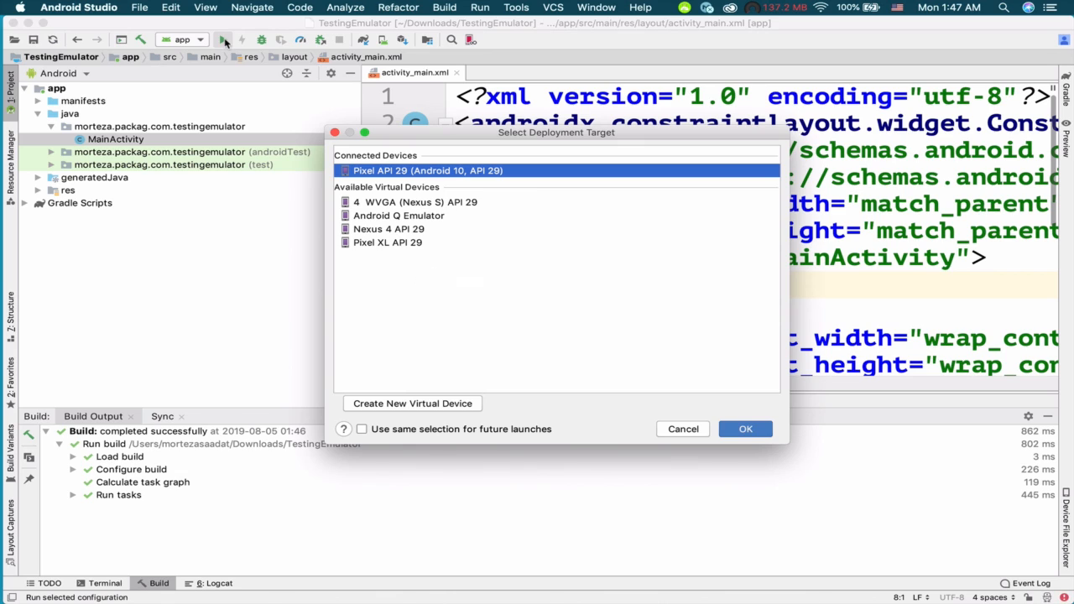
left_click(613, 356)
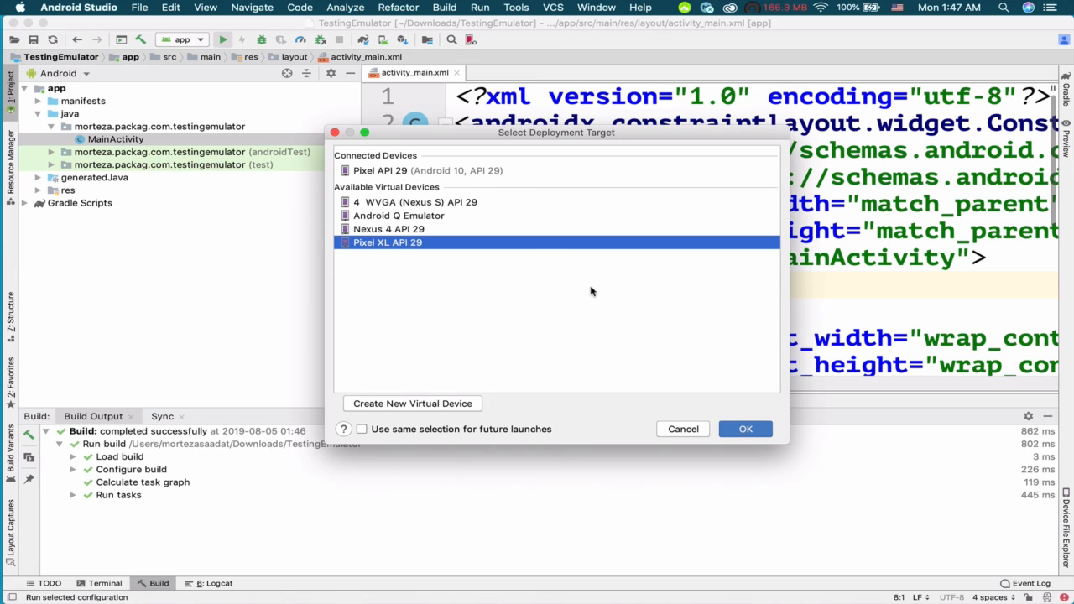
left_click(397, 172)
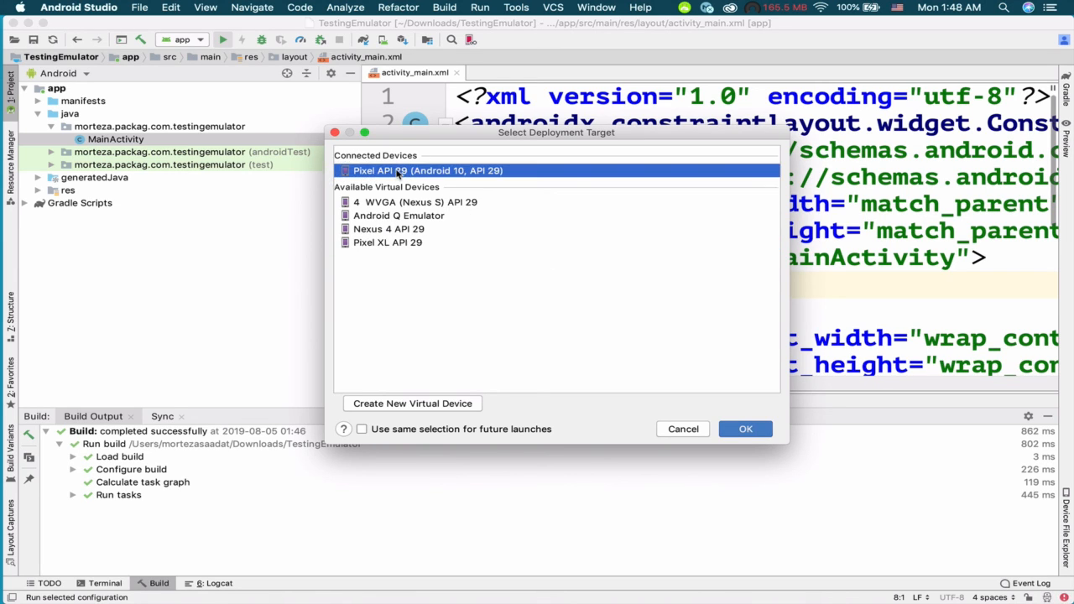
left_click(755, 433)
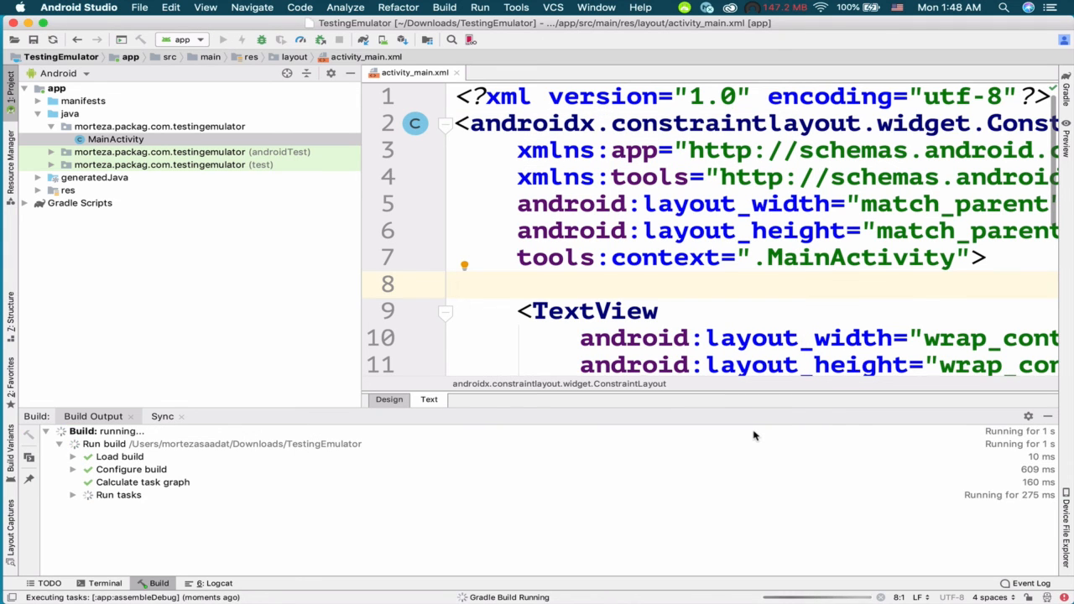
key("super+Tab")
key("super+Tab")
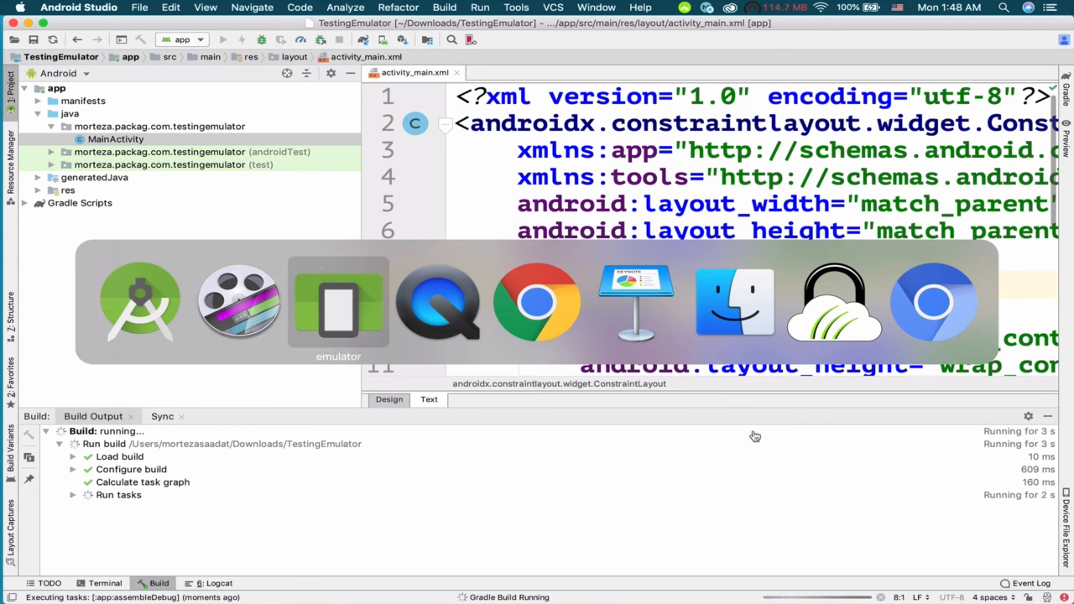